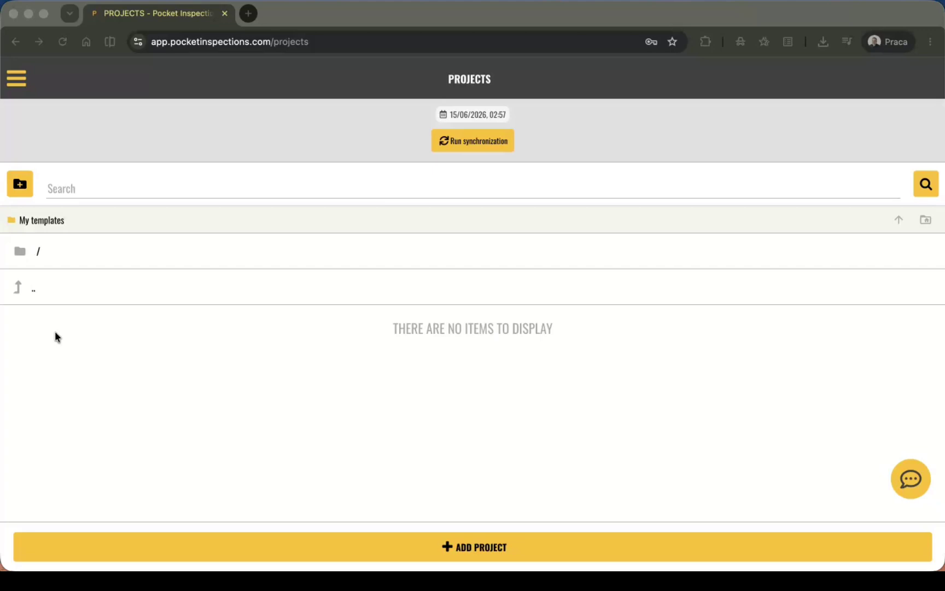
Open the account settings and look at the project template management option
click(17, 79)
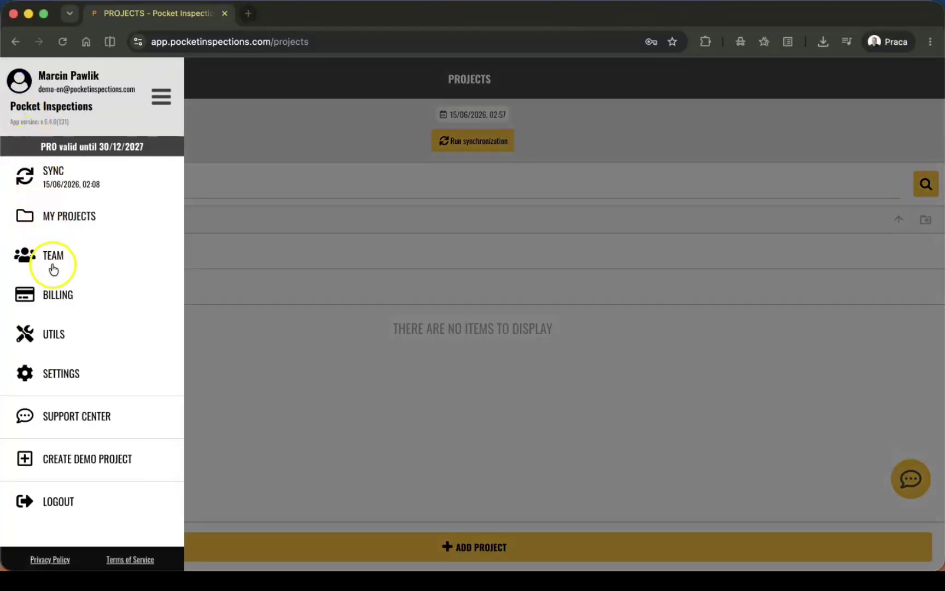
click(89, 381)
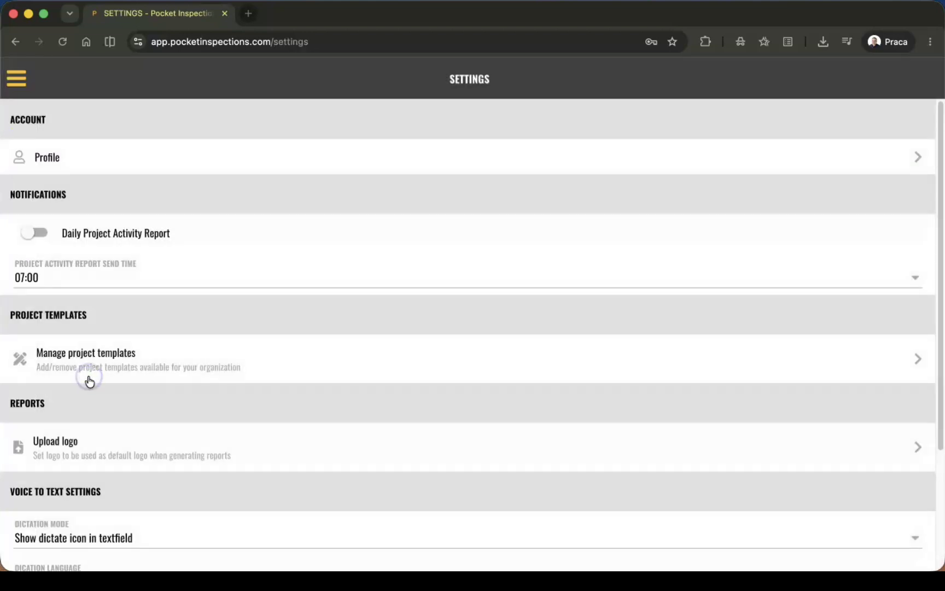
click(106, 365)
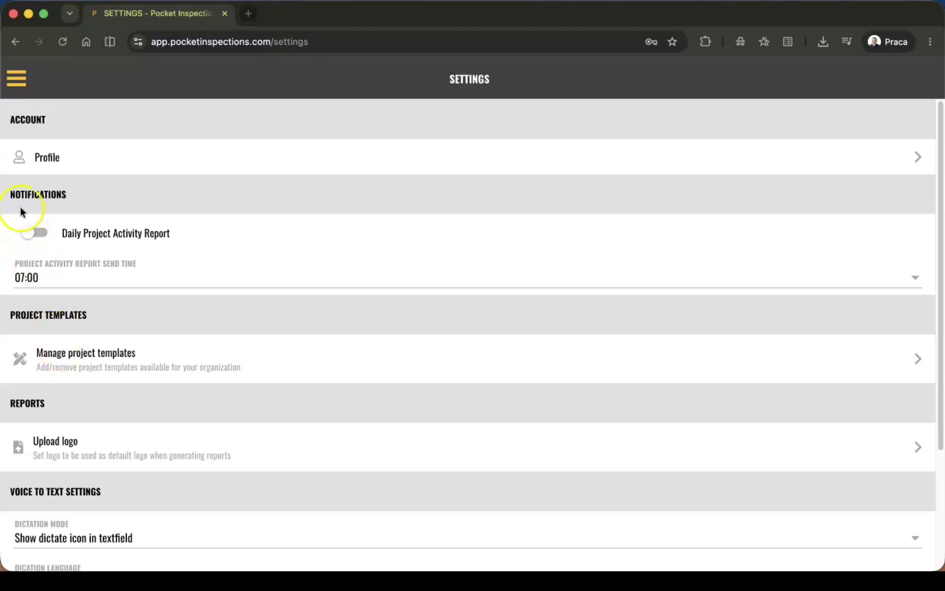
Return to the projects list and start a new project based on the Project Management/QA template
click(13, 83)
click(51, 216)
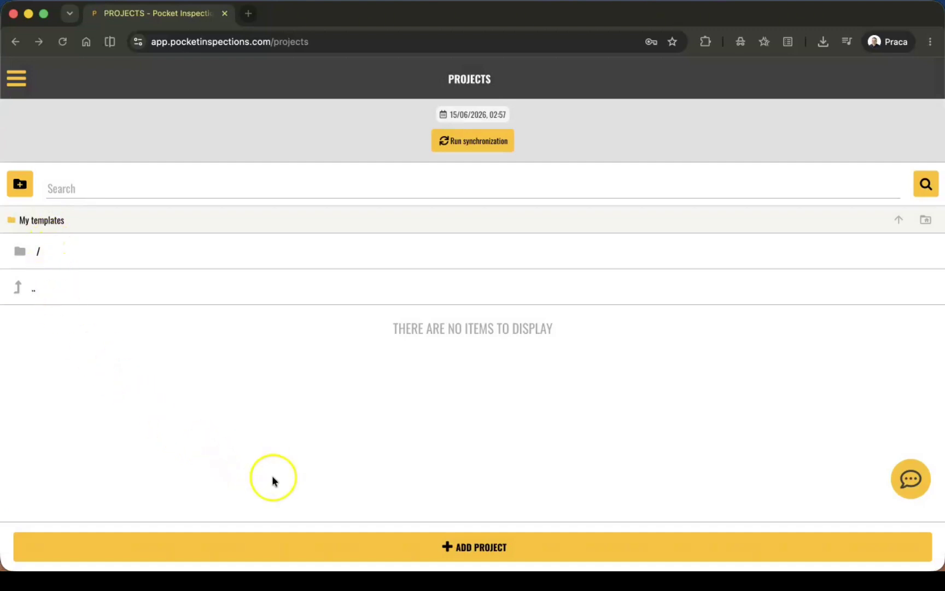
click(423, 549)
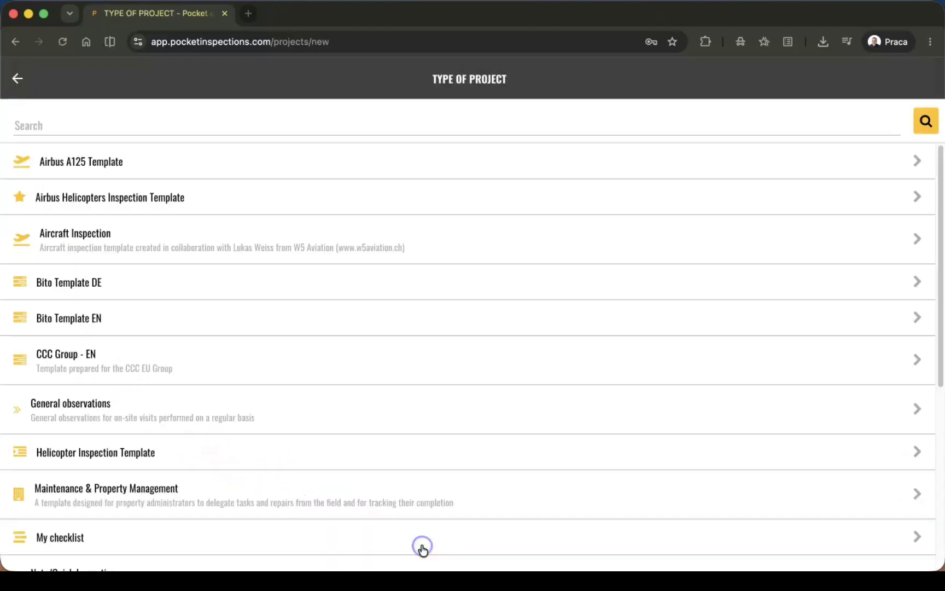
scroll(268, 430, down, 5)
scroll(252, 421, down, 1)
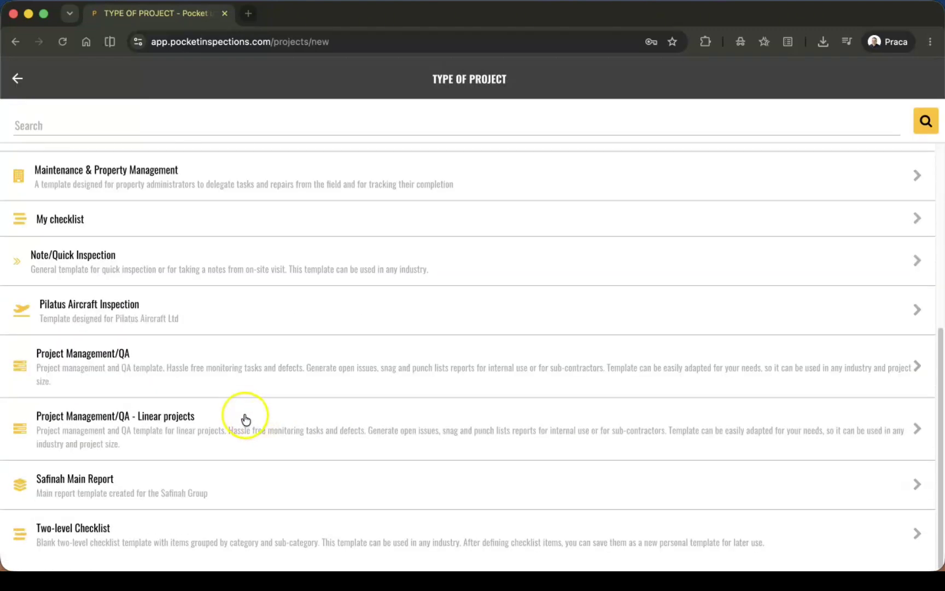
click(93, 363)
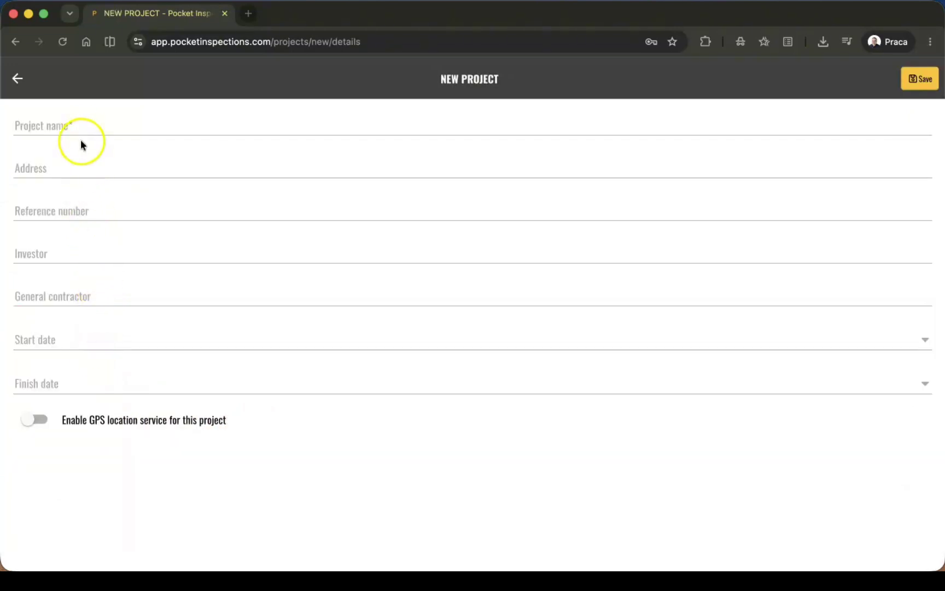
Name the new project "My template" and save it
click(80, 121)
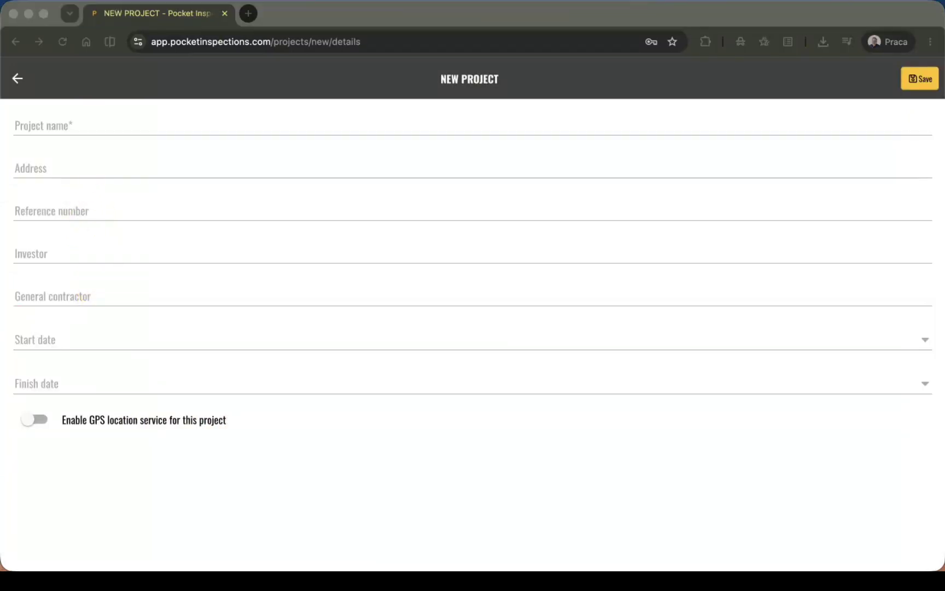
click(73, 122)
text(My )
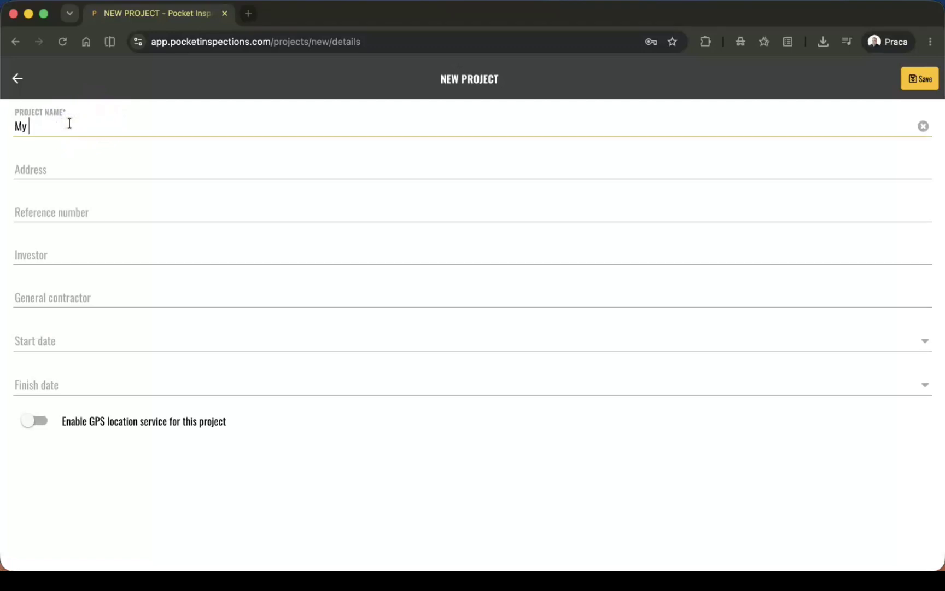
text(template)
click(919, 83)
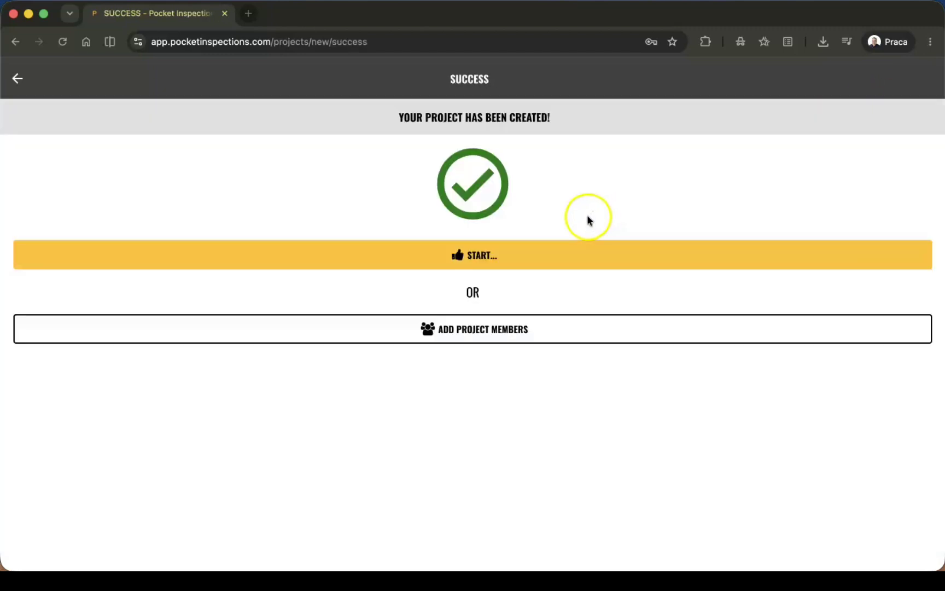
Open the newly created project and bring up its template in the template editor
click(534, 249)
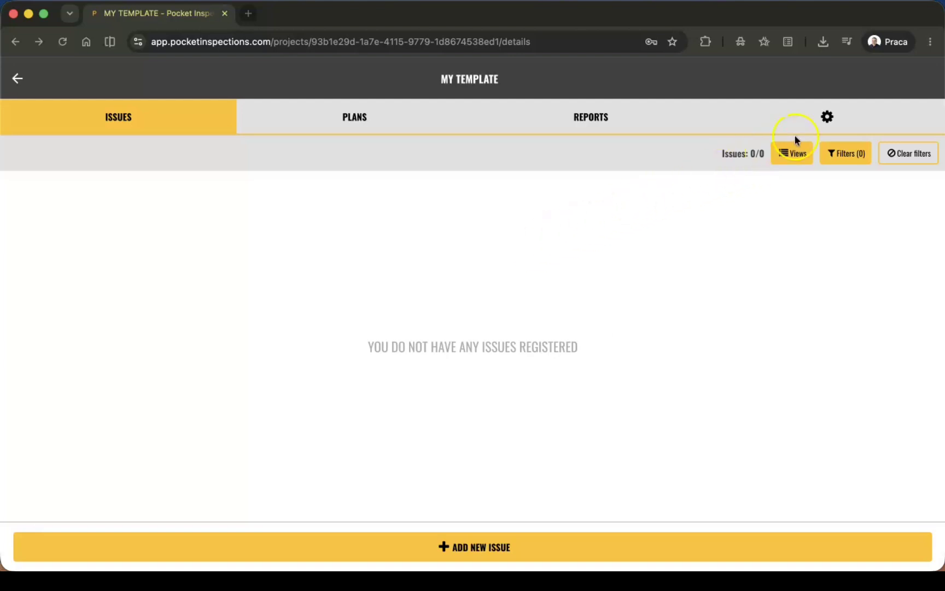
click(827, 116)
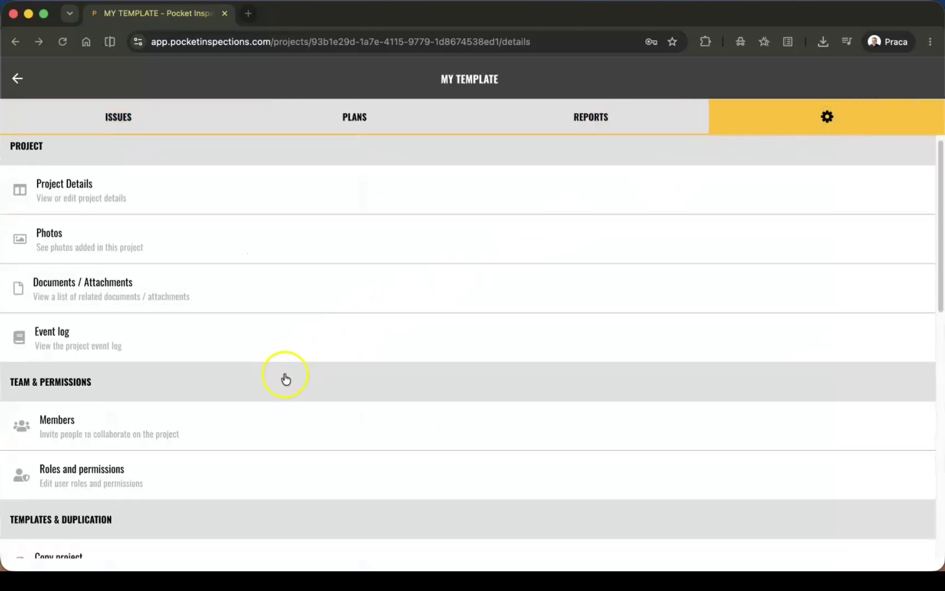
scroll(294, 371, down, 4)
click(116, 464)
click(264, 344)
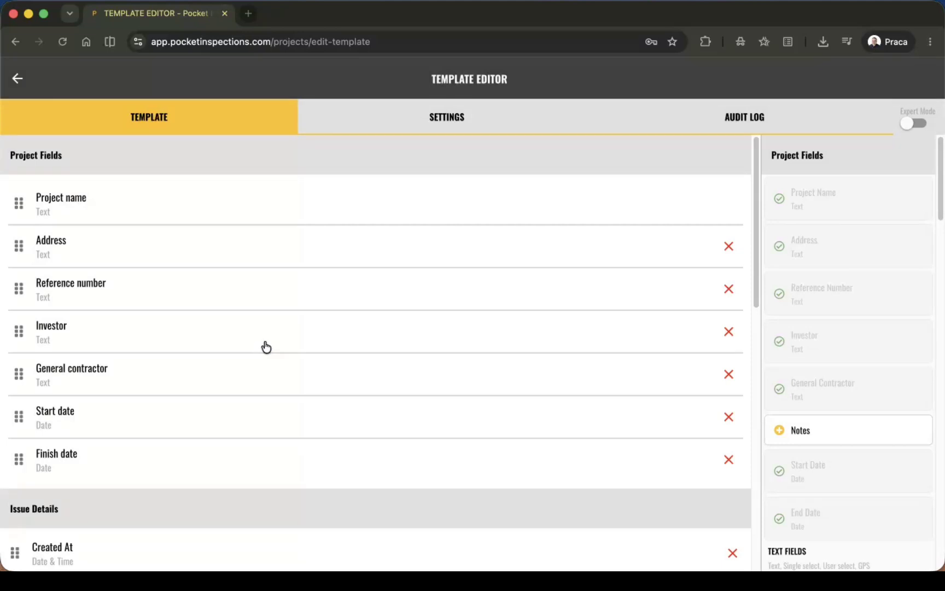
Review the template's name, icon, mobile issue display, default web columns and import/export settings, as well as its audit log
click(422, 130)
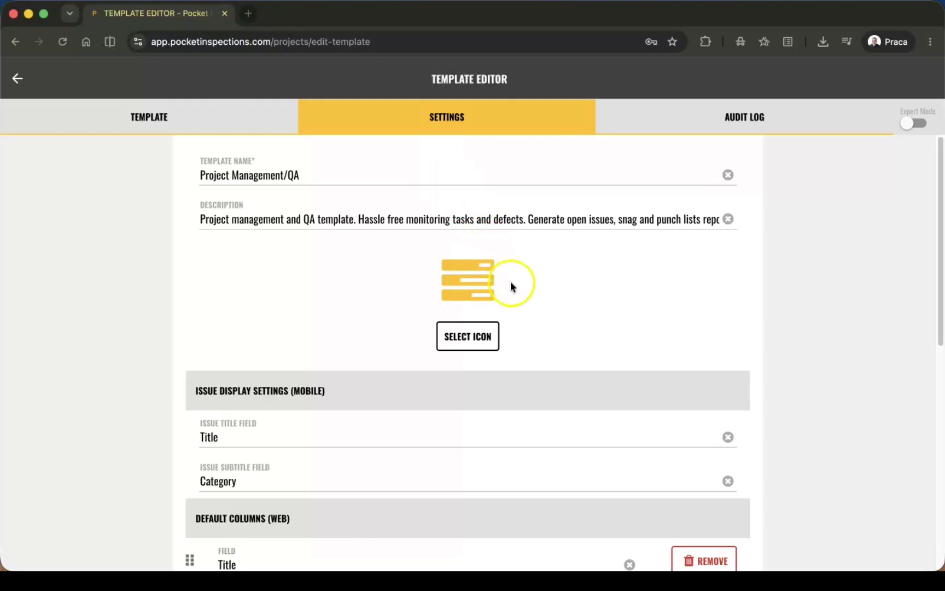
scroll(515, 286, down, 3)
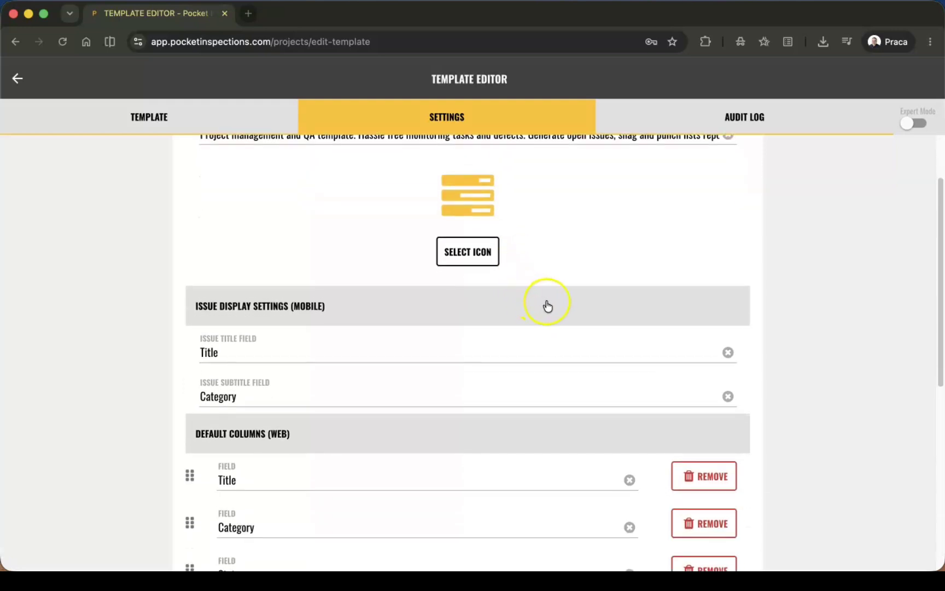
scroll(548, 306, down, 5)
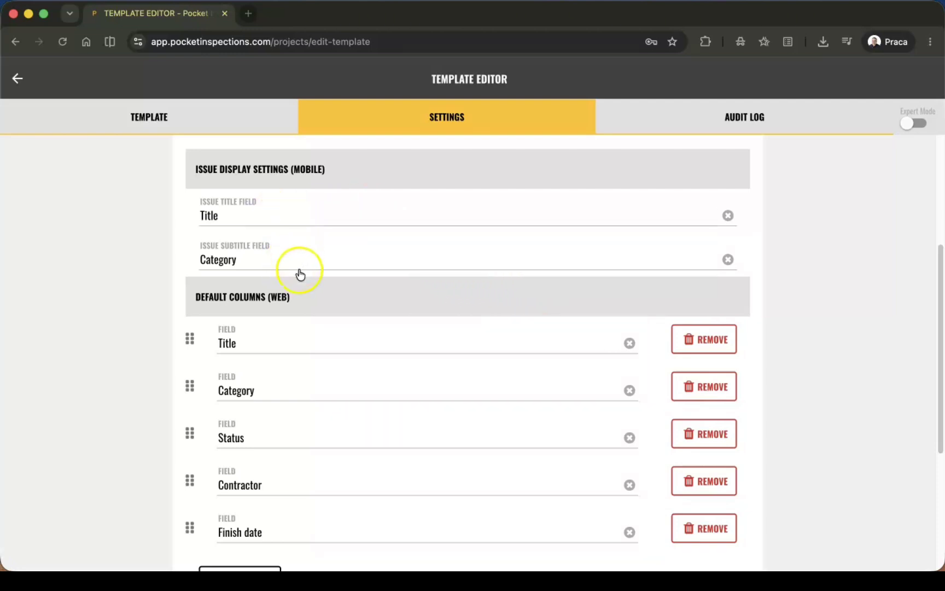
scroll(304, 285, down, 3)
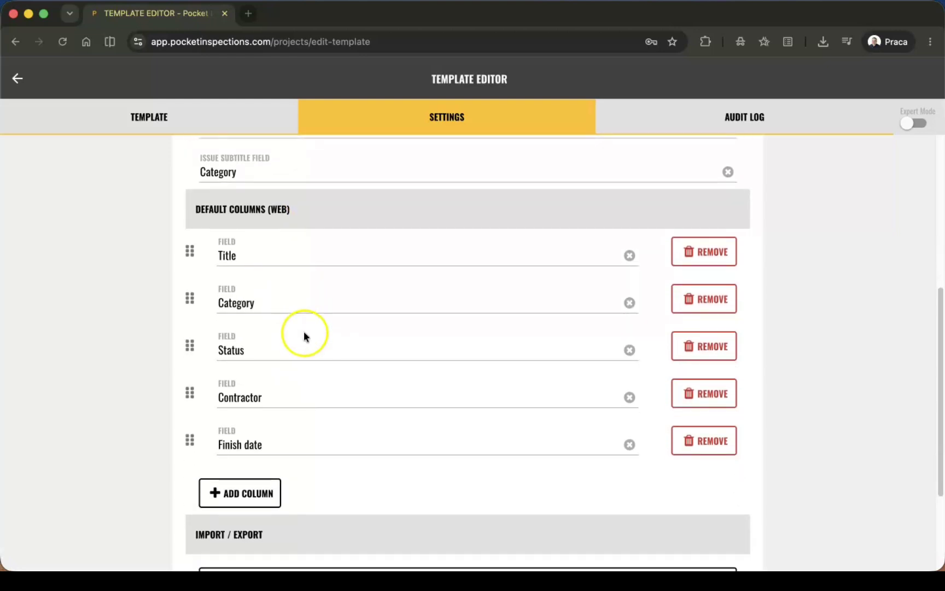
scroll(308, 312, down, 5)
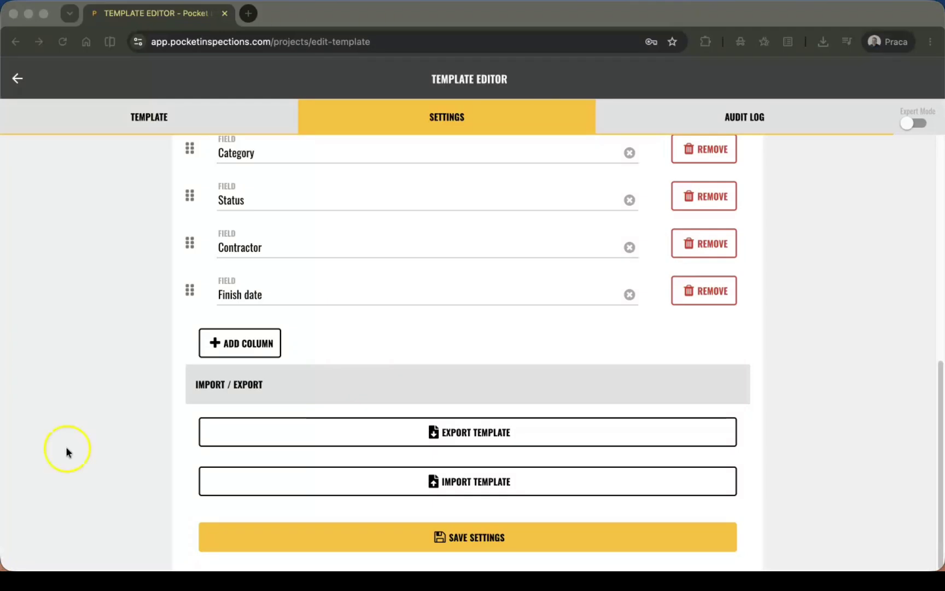
click(726, 122)
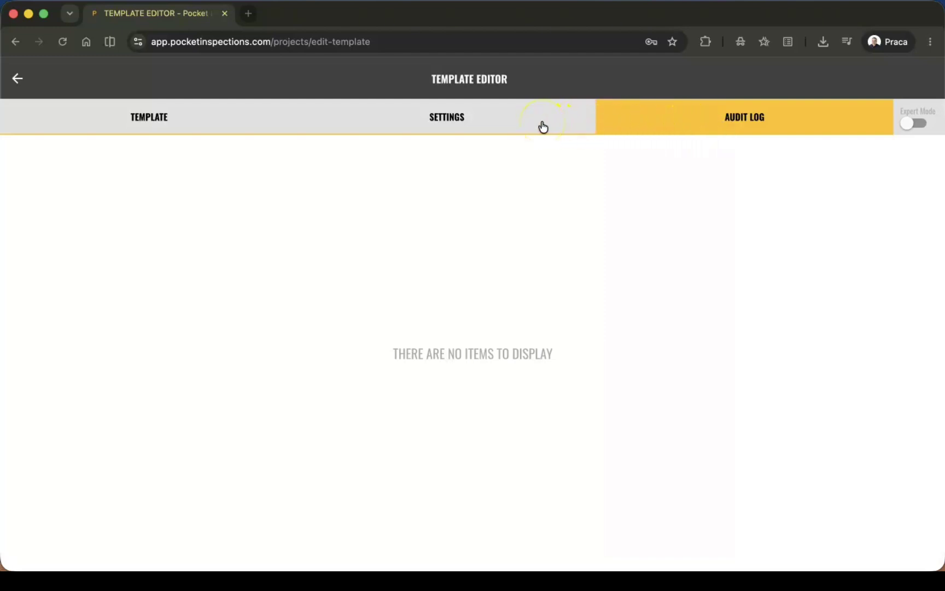
Examine the template's Project Fields and Issue Details sections alongside the list of available fields
click(147, 125)
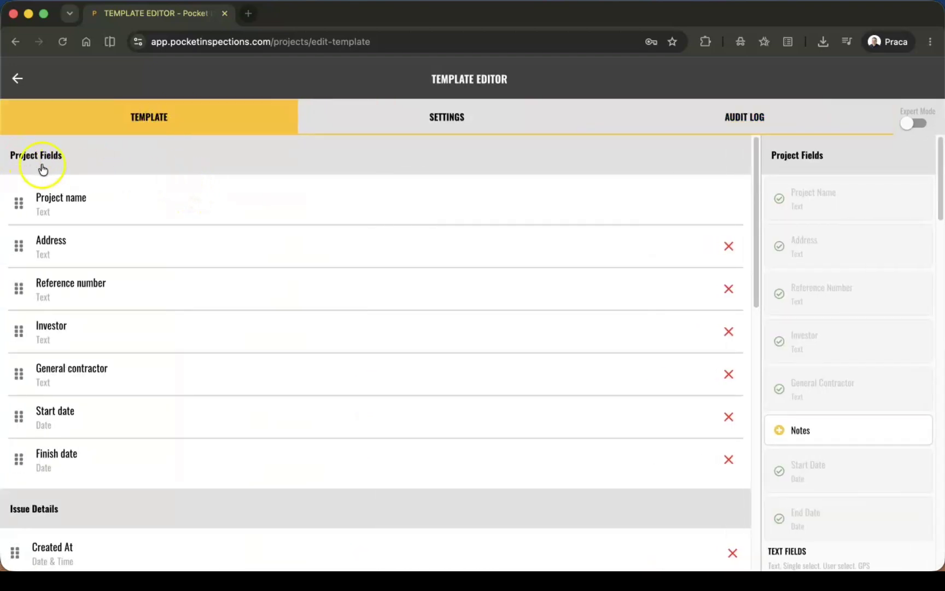
scroll(144, 380, down, 4)
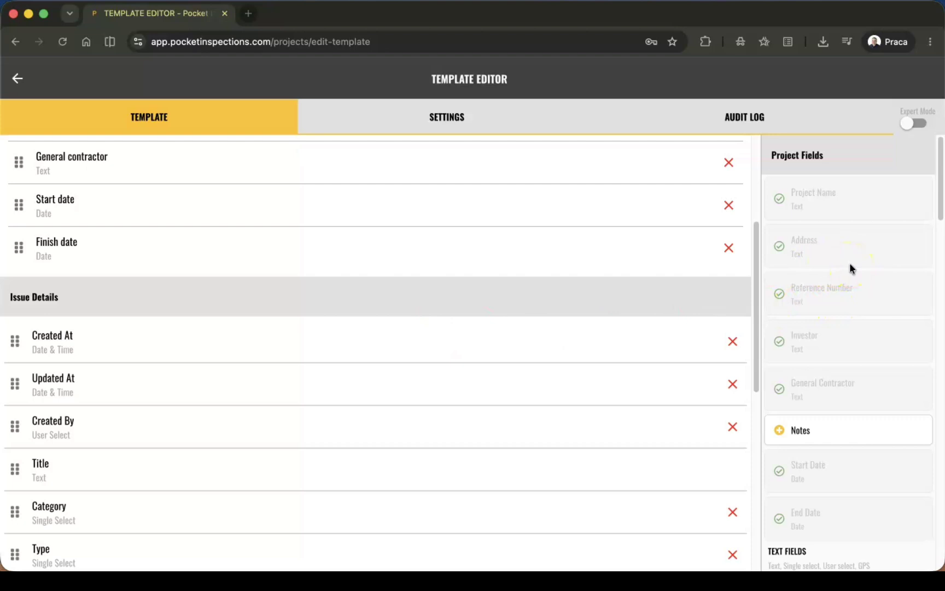
scroll(659, 272, up, 4)
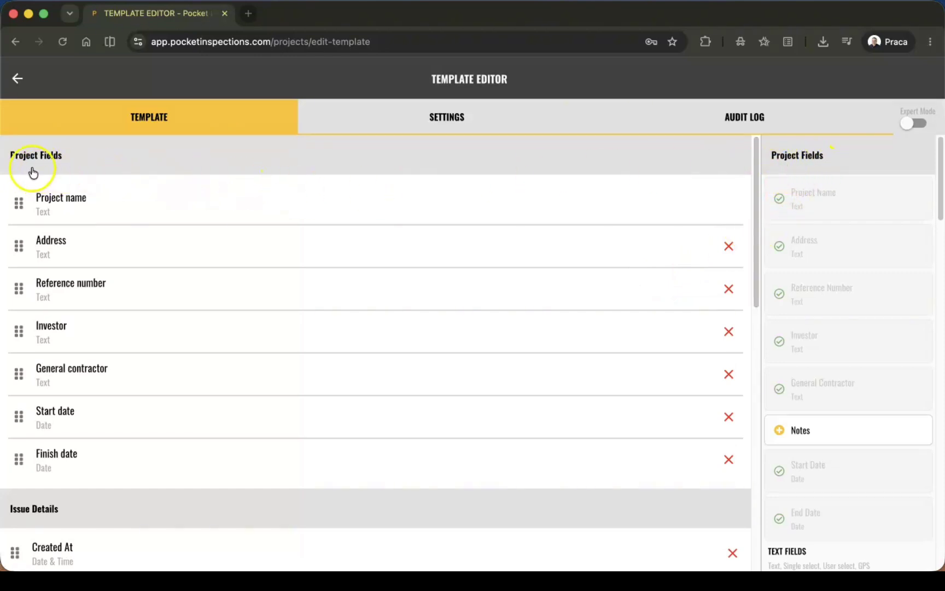
scroll(864, 341, down, 10)
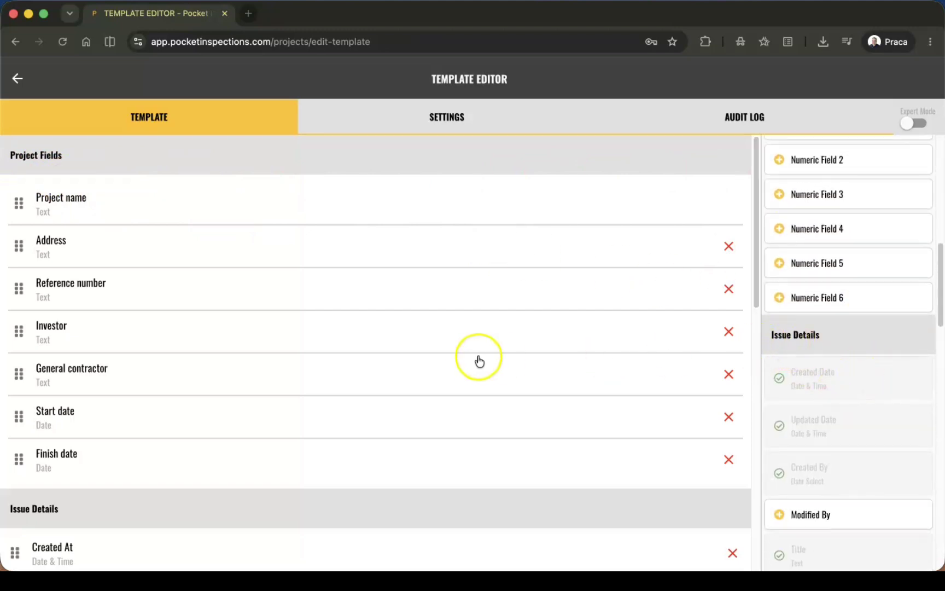
scroll(397, 390, down, 3)
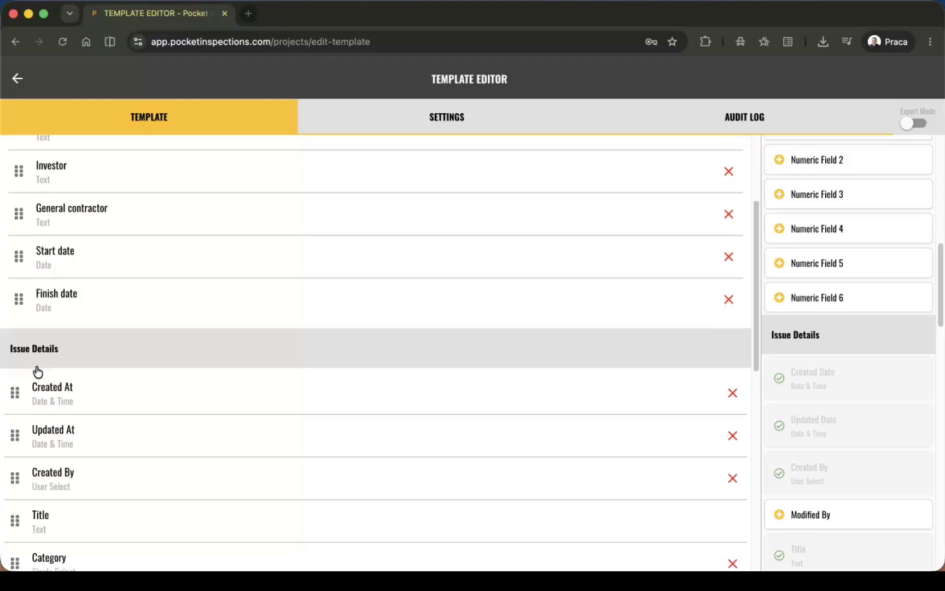
scroll(38, 371, up, 3)
scroll(38, 371, up, 1)
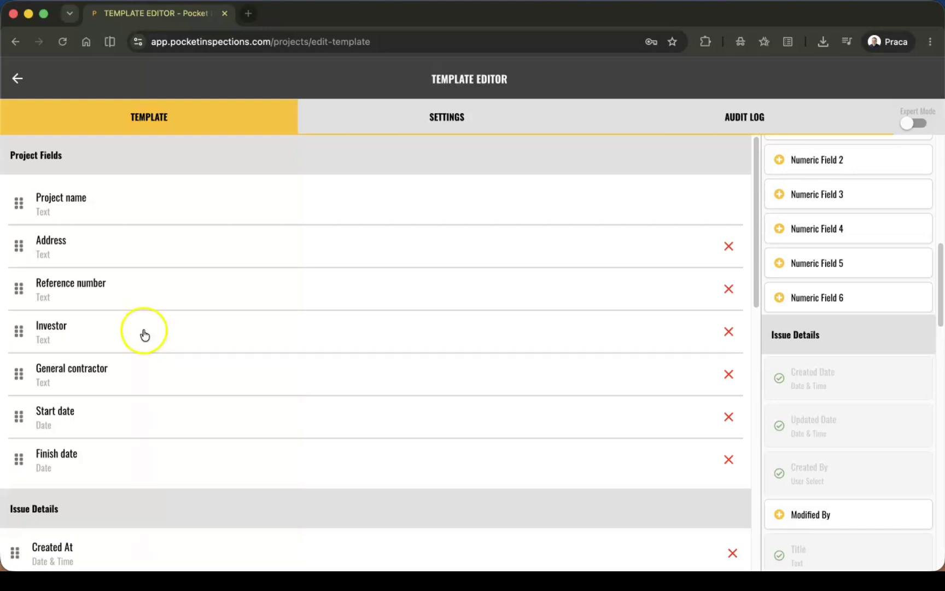
Retitle the "Project name" project field as "Investment project" and save the change
click(92, 197)
triple_click(194, 253)
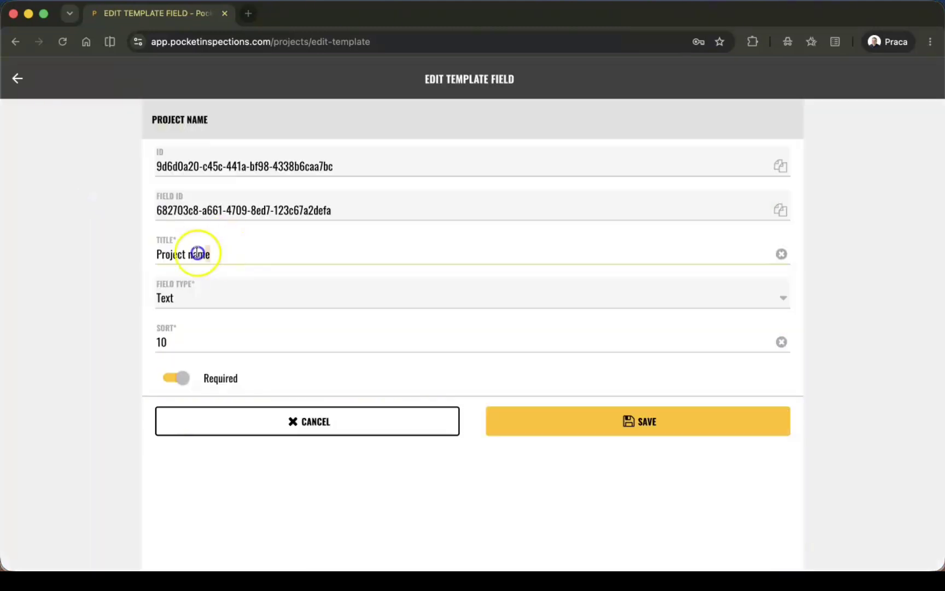
text(Inves)
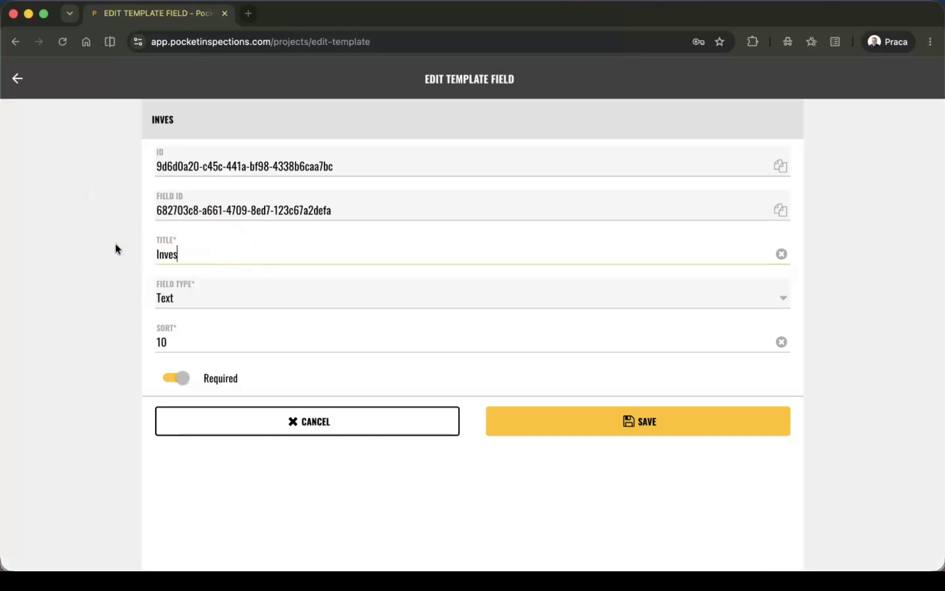
text(tment pro)
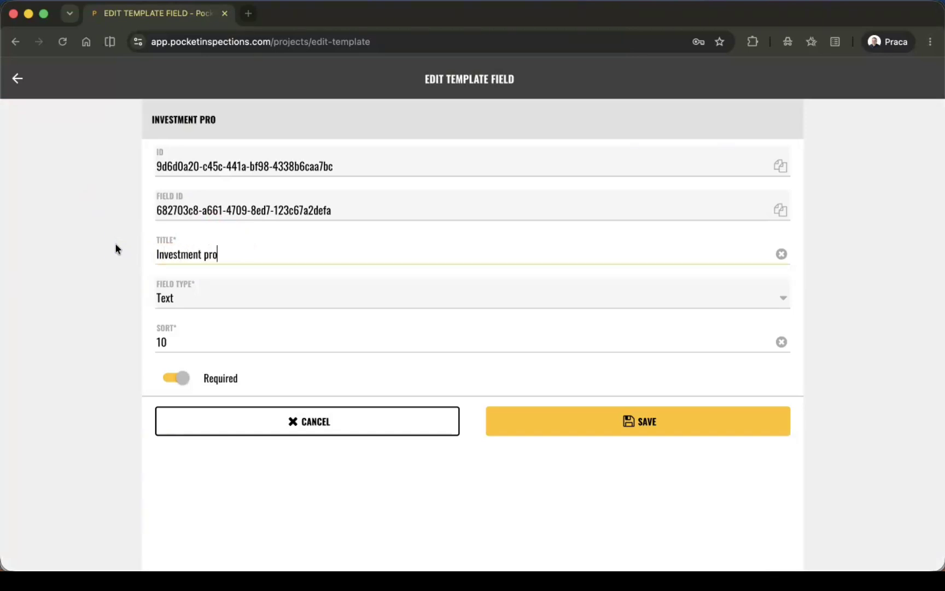
text(ject)
click(600, 429)
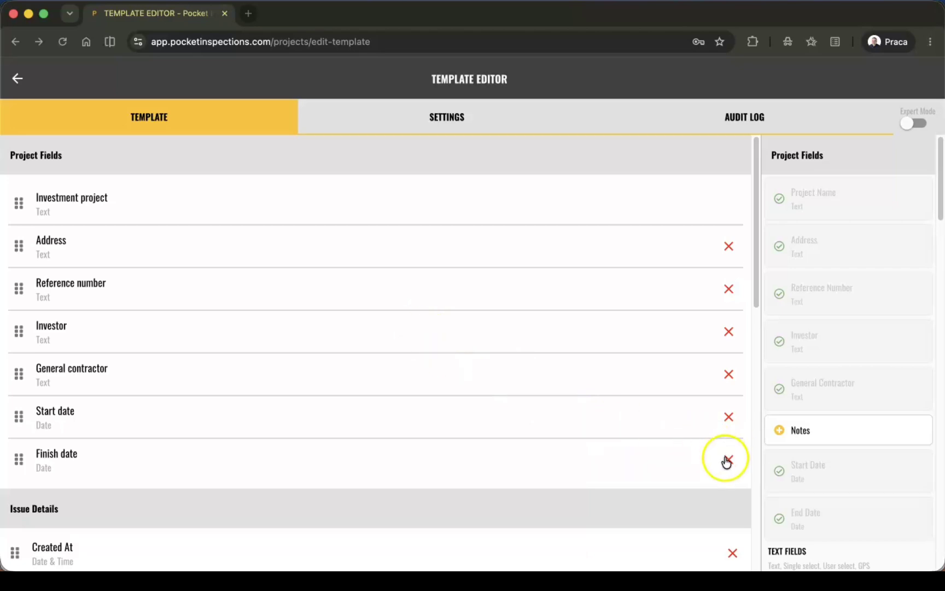
Remove the Finish date and Start date fields from the template's project fields
click(728, 459)
click(429, 323)
click(727, 417)
click(374, 327)
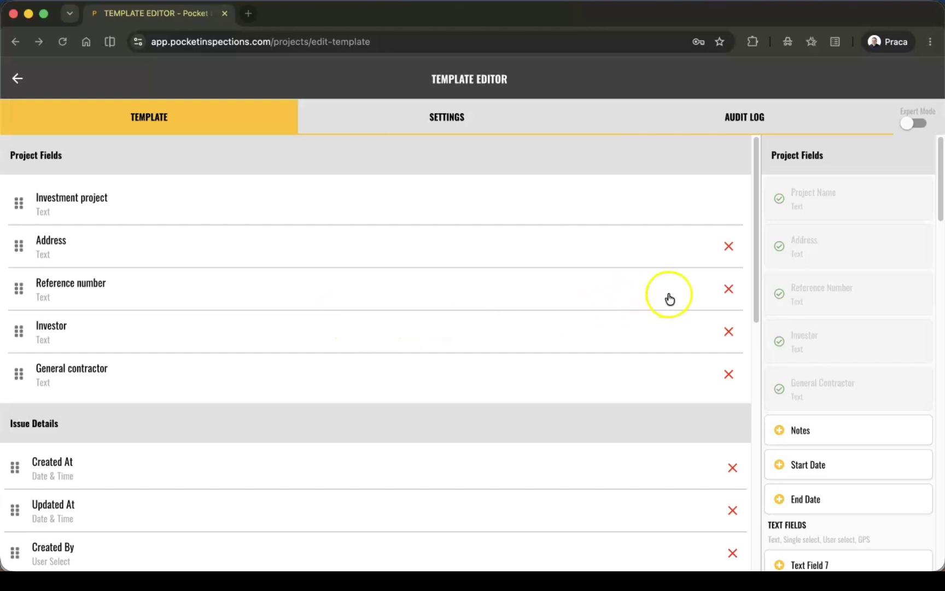
Add the Notes field to the project fields, retitle it "Investment description" and save it
scroll(818, 362, down, 1)
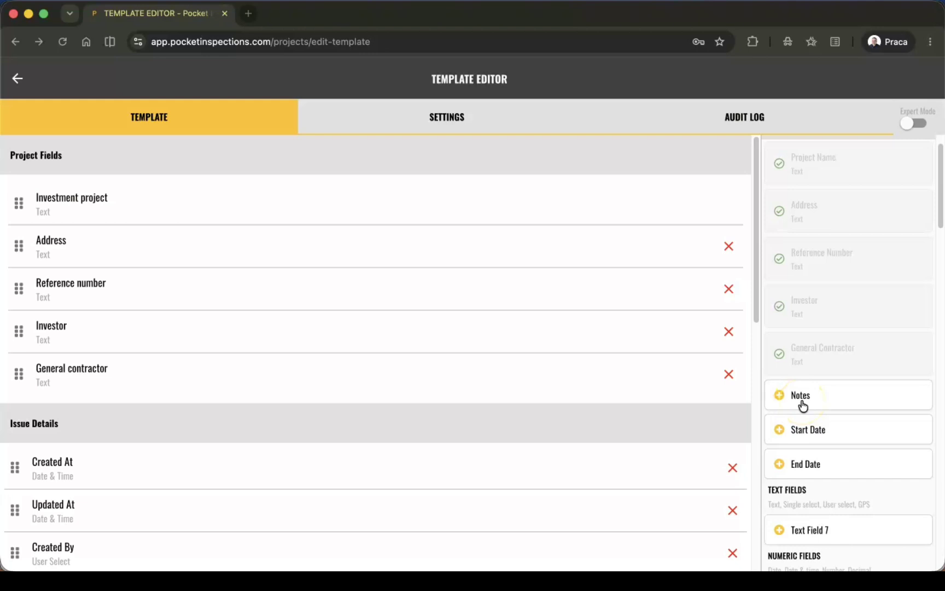
click(802, 406)
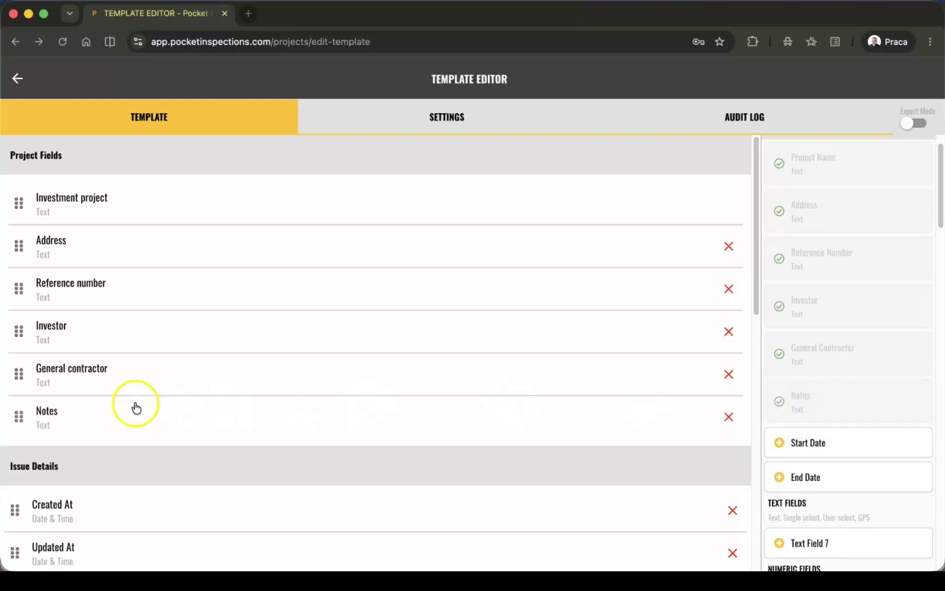
click(81, 419)
click(192, 246)
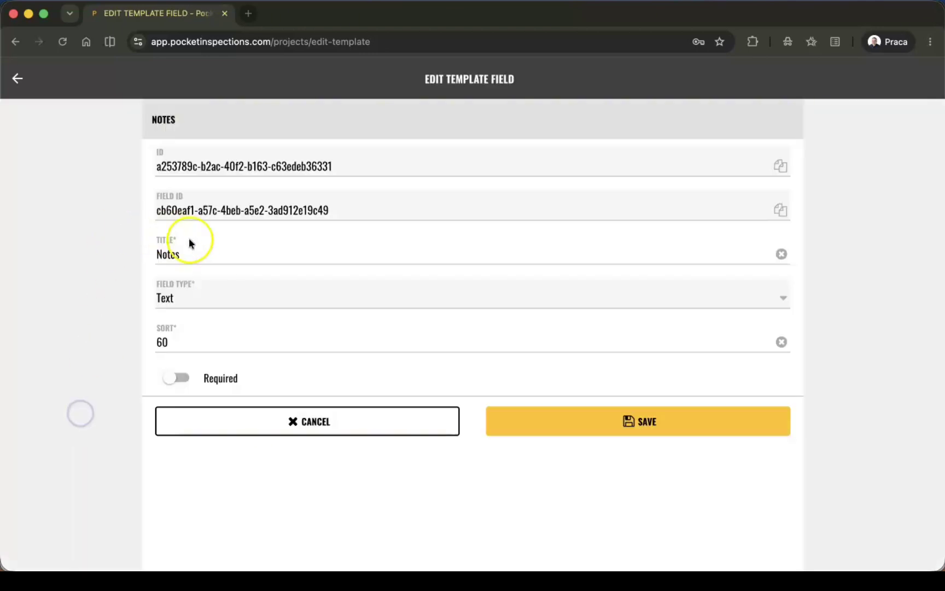
double_click(192, 247)
text(In)
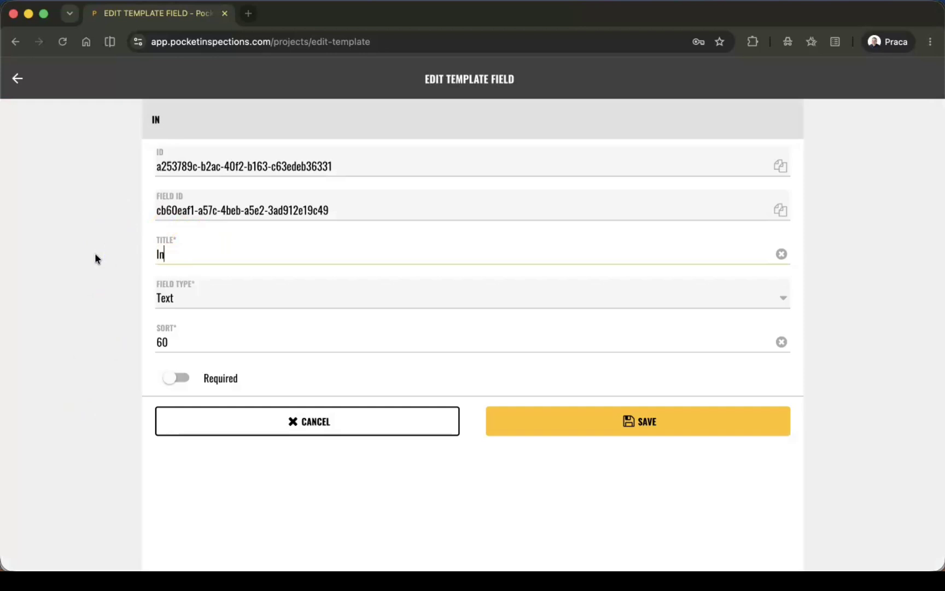
text(vestment )
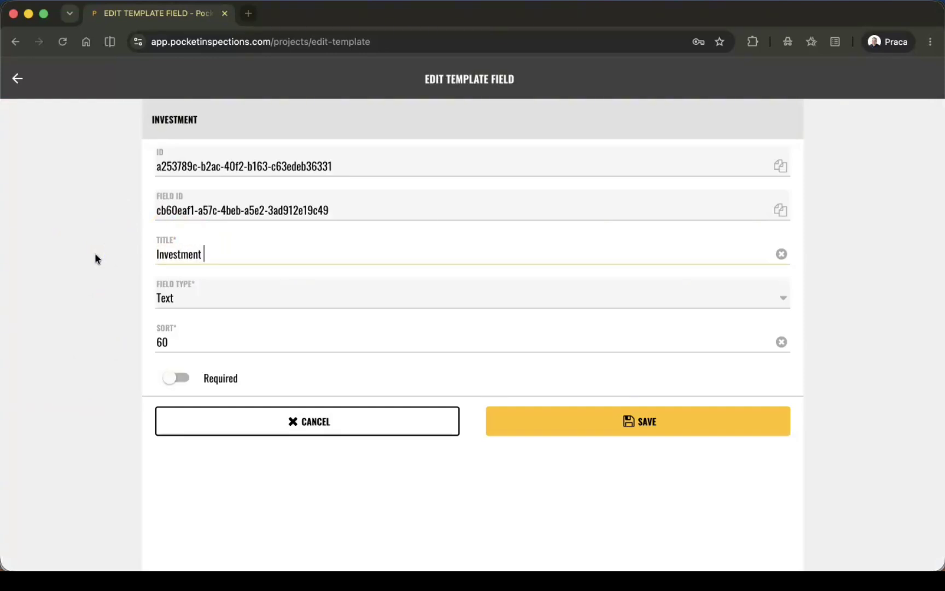
text(descrip)
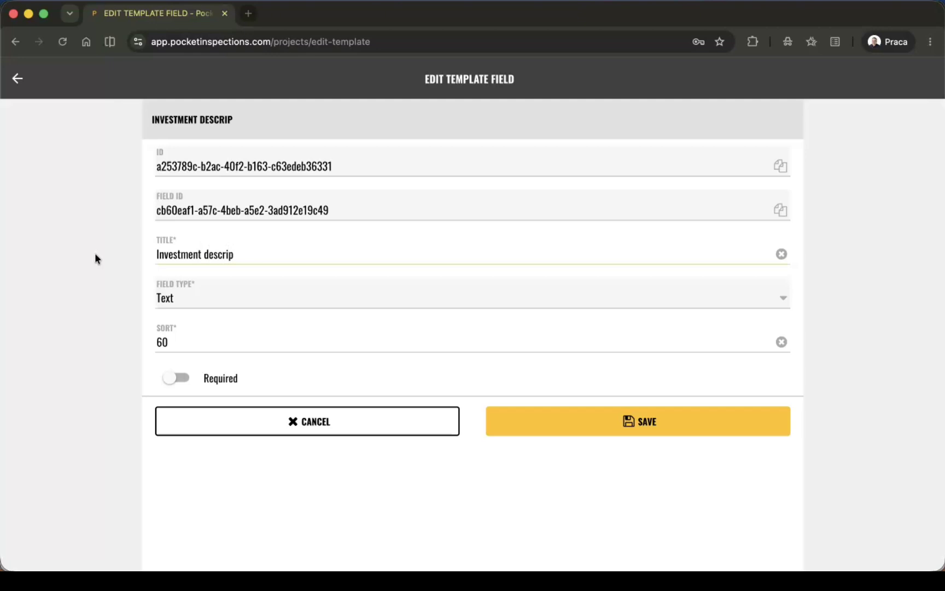
text(tion)
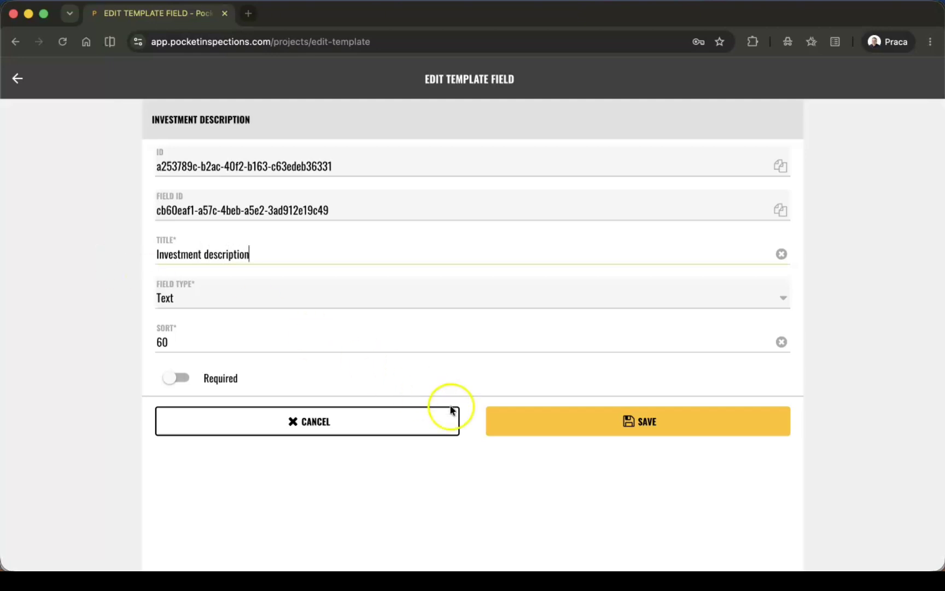
click(607, 424)
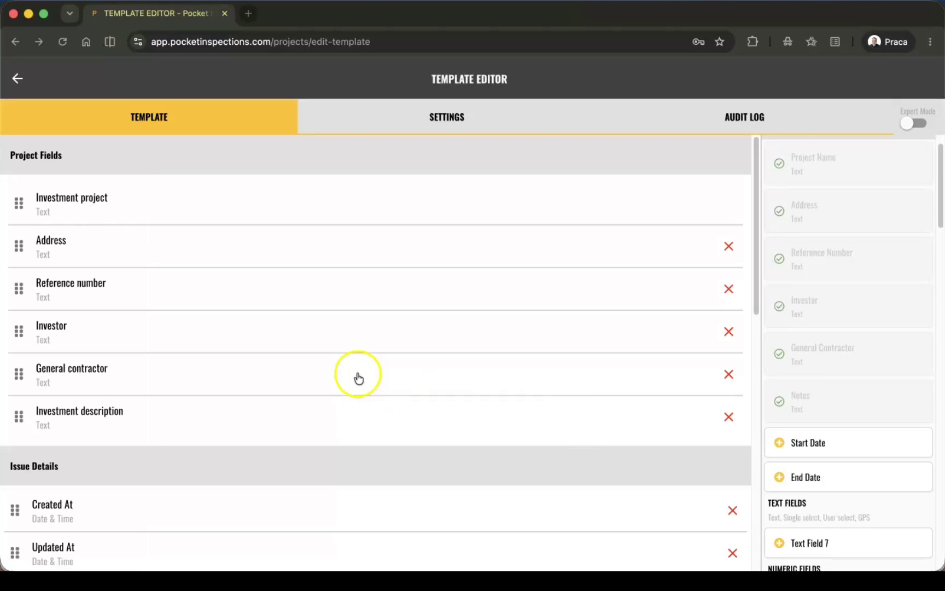
Remove the Finish date and Start date fields from the template's Issue Details section
scroll(355, 378, down, 5)
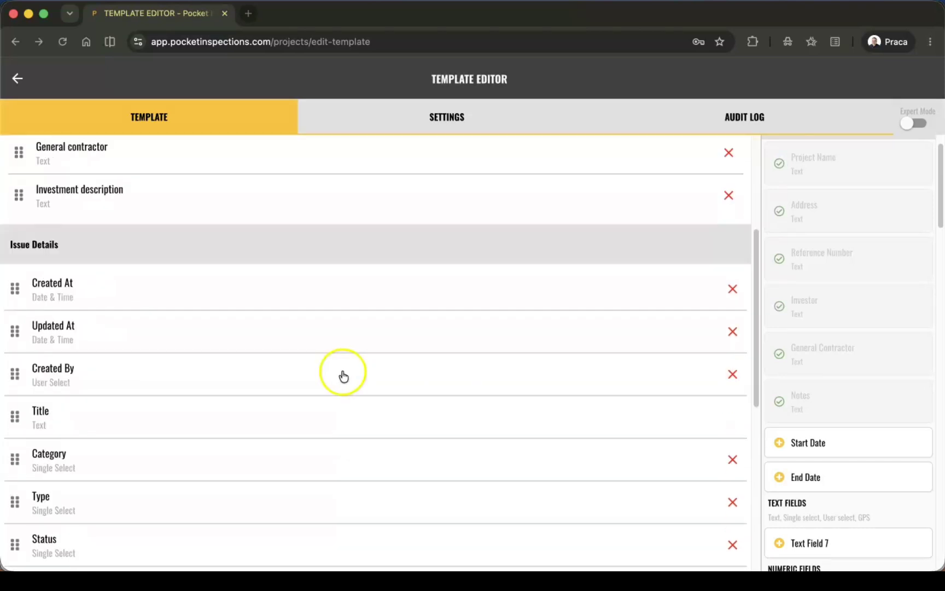
scroll(341, 375, down, 2)
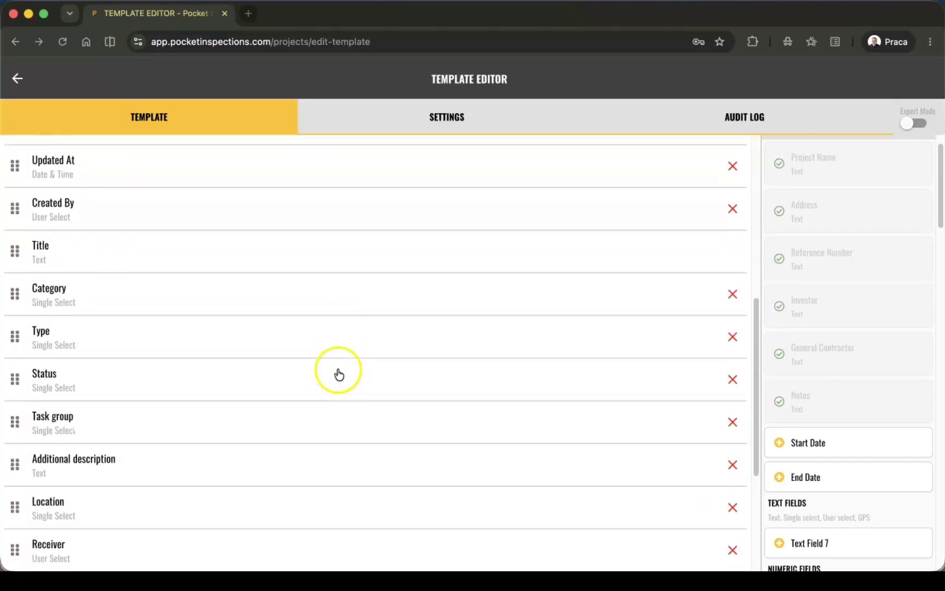
scroll(339, 374, down, 4)
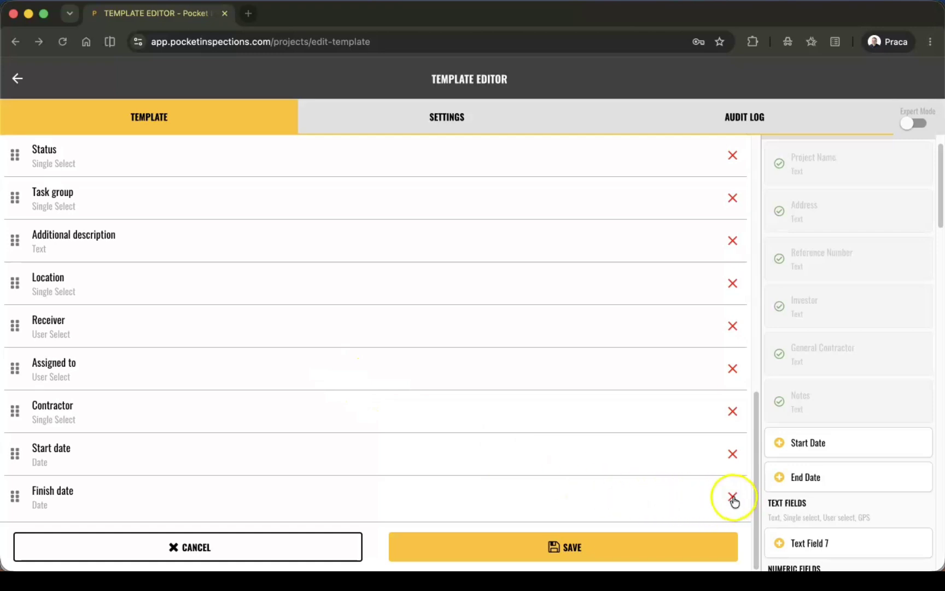
click(733, 497)
click(395, 331)
scroll(643, 464, down, 7)
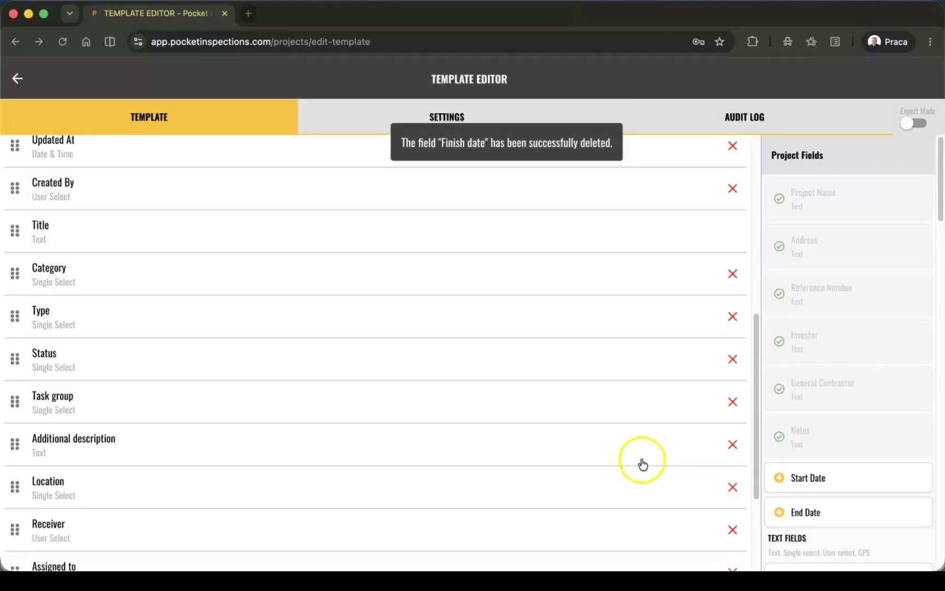
scroll(642, 464, down, 3)
click(731, 496)
click(407, 323)
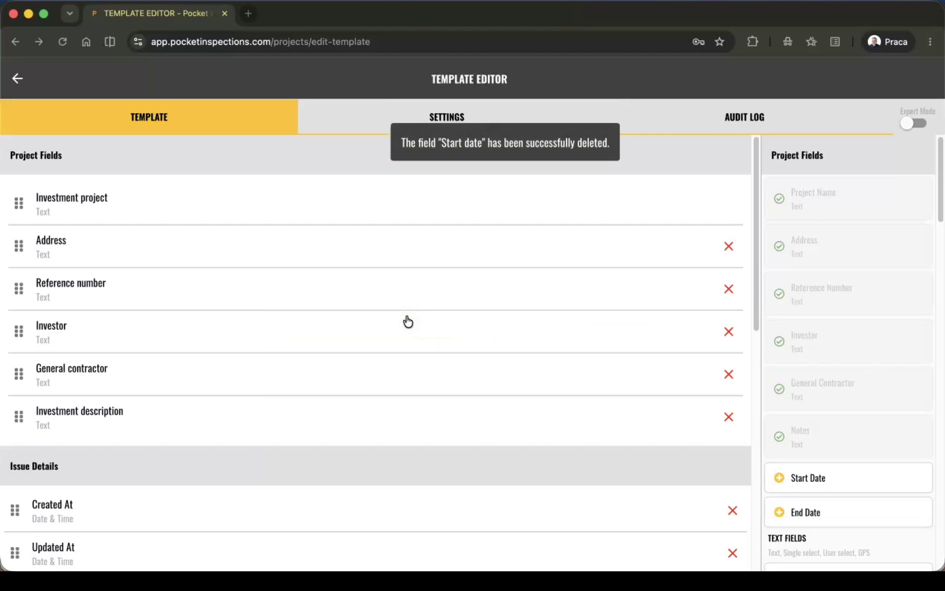
Try to move the Contractor field directly below Additional description in the Issue Details section
scroll(406, 326, down, 5)
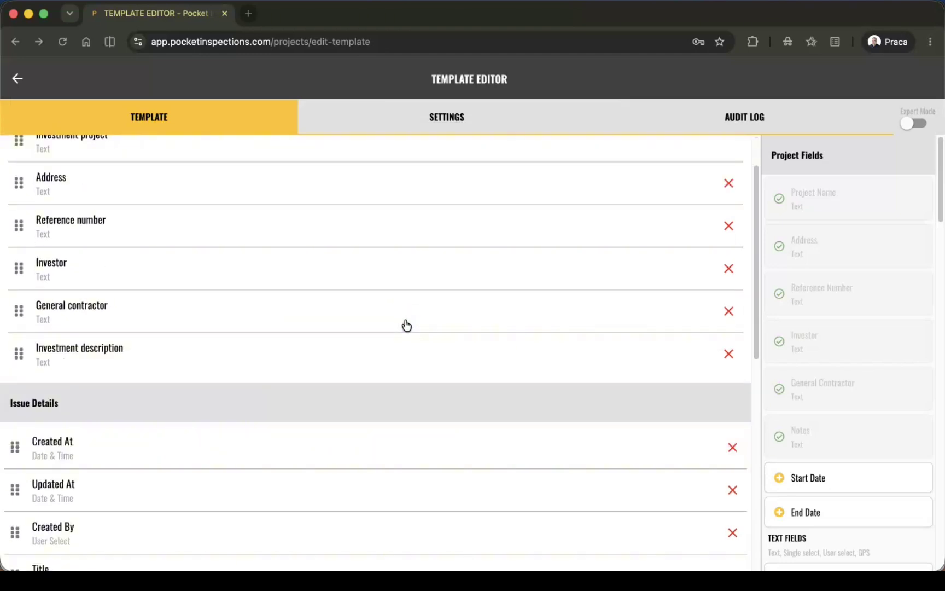
scroll(212, 366, down, 4)
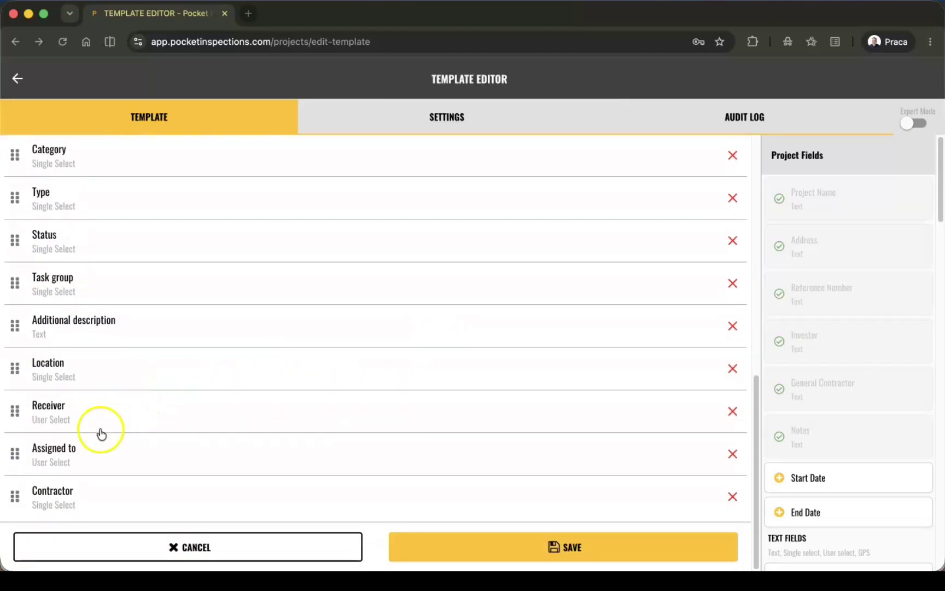
drag(17, 489, 10, 363)
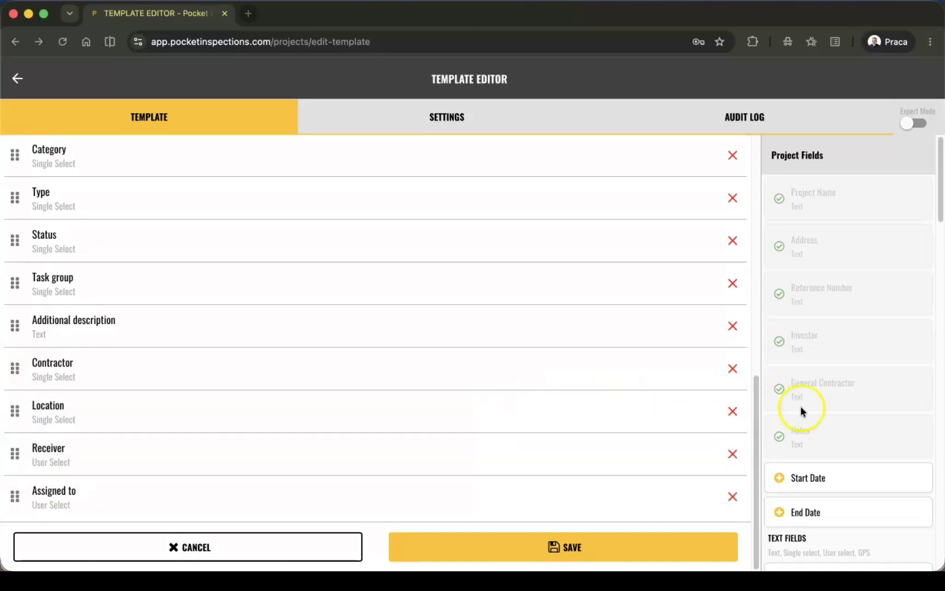
Add Numeric Field 1 to the template's Issue Details section
scroll(820, 410, down, 15)
scroll(840, 422, down, 4)
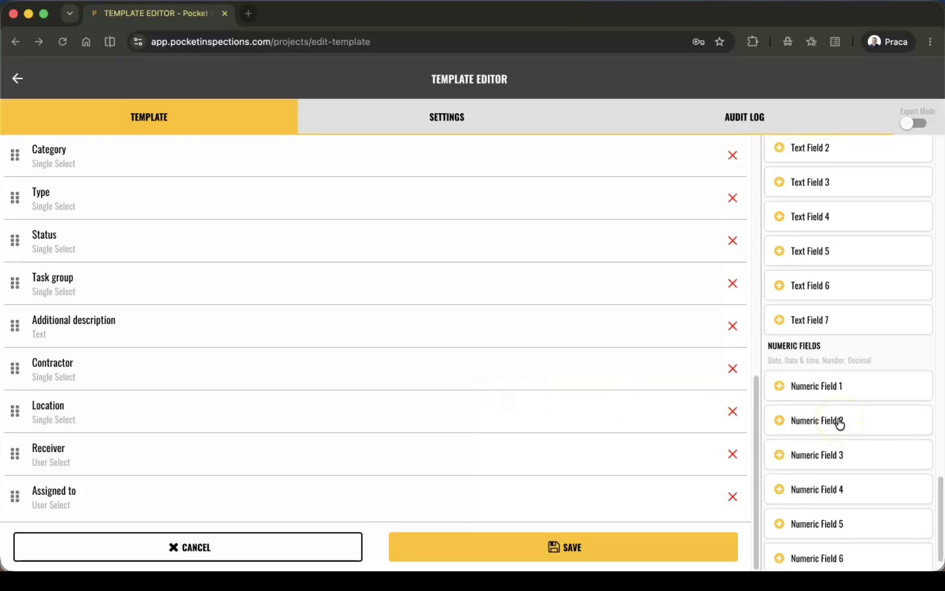
click(830, 389)
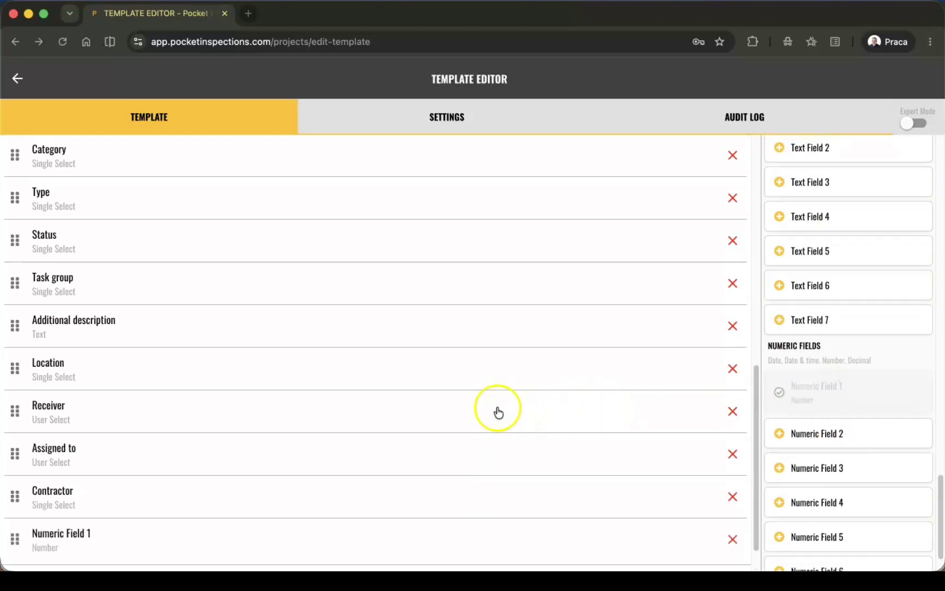
Change the type of Numeric Field 1 to Decimal, retitle it "Repair cost" and save it
click(170, 487)
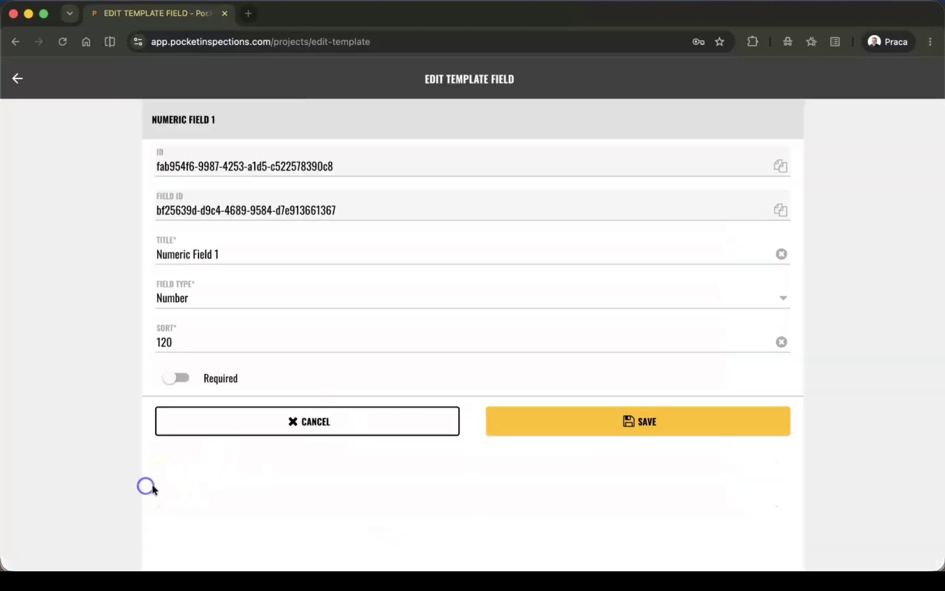
click(188, 305)
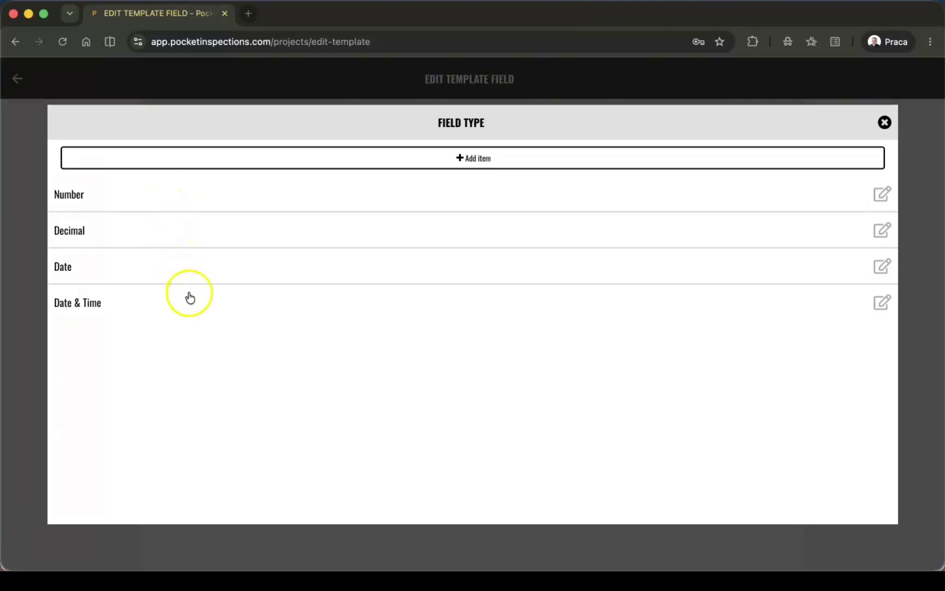
click(98, 239)
drag(230, 255, 91, 246)
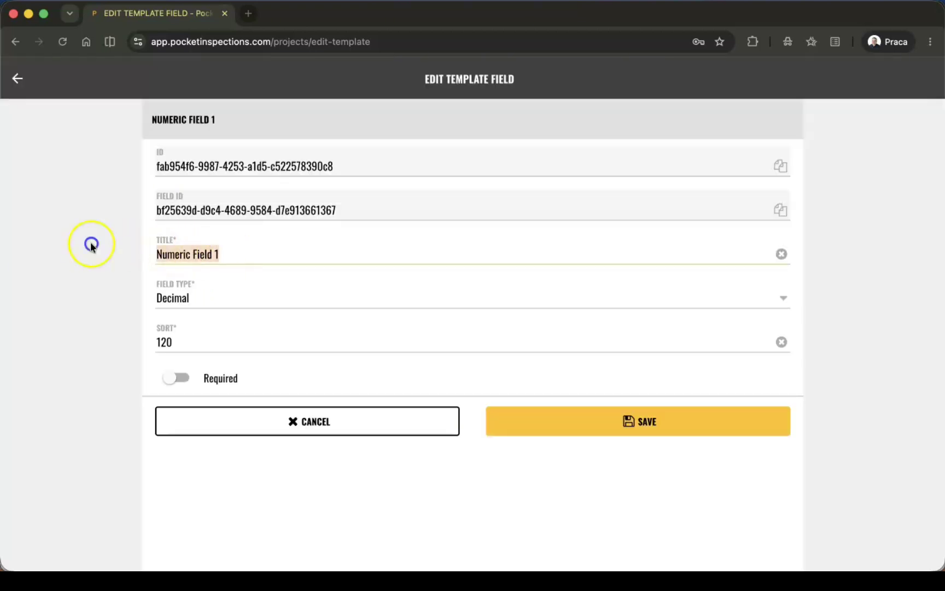
text(Repa)
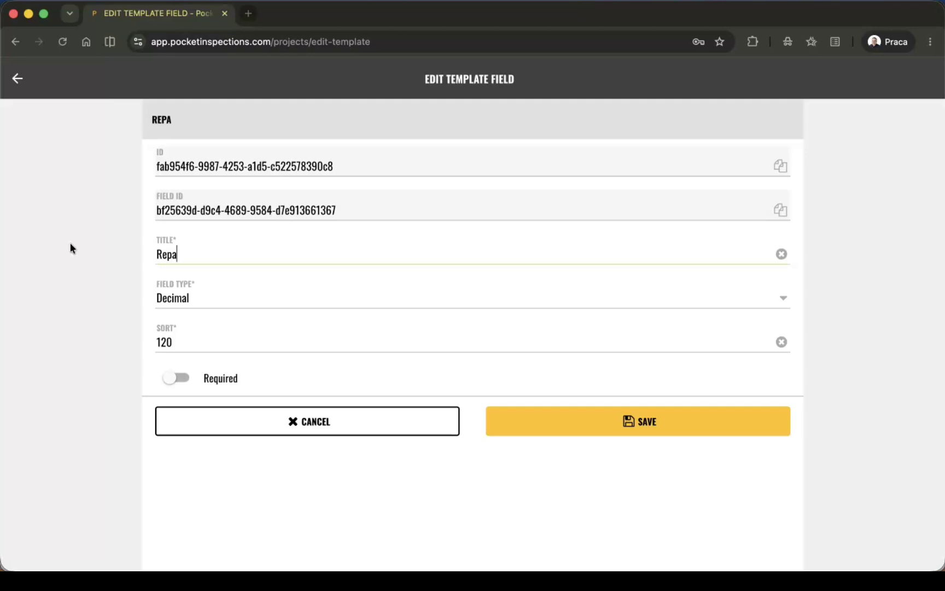
text(ir cost)
click(629, 420)
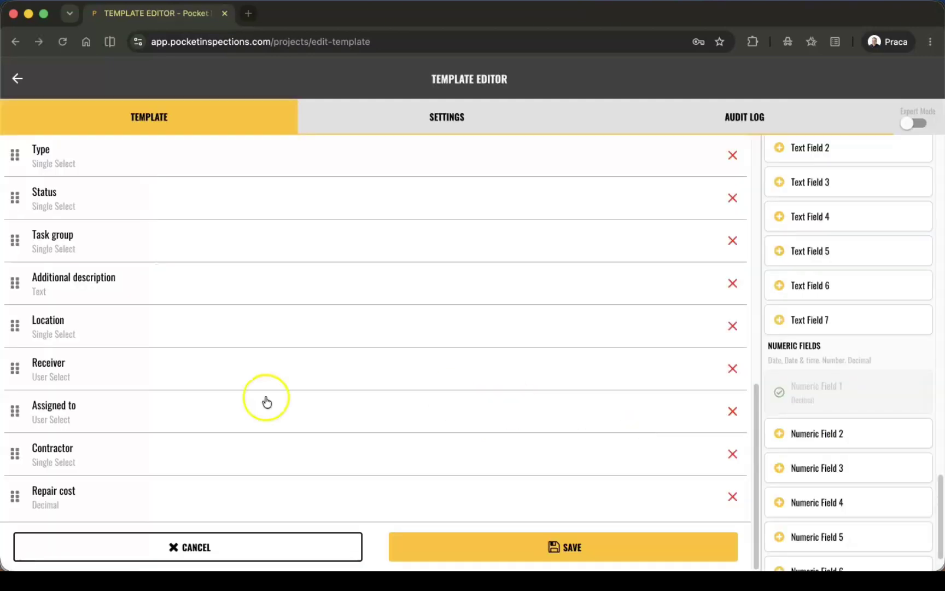
Move the Repair cost field directly below Additional description and add Text Field 1 to the Issue Details section
drag(15, 494, 15, 316)
click(42, 336)
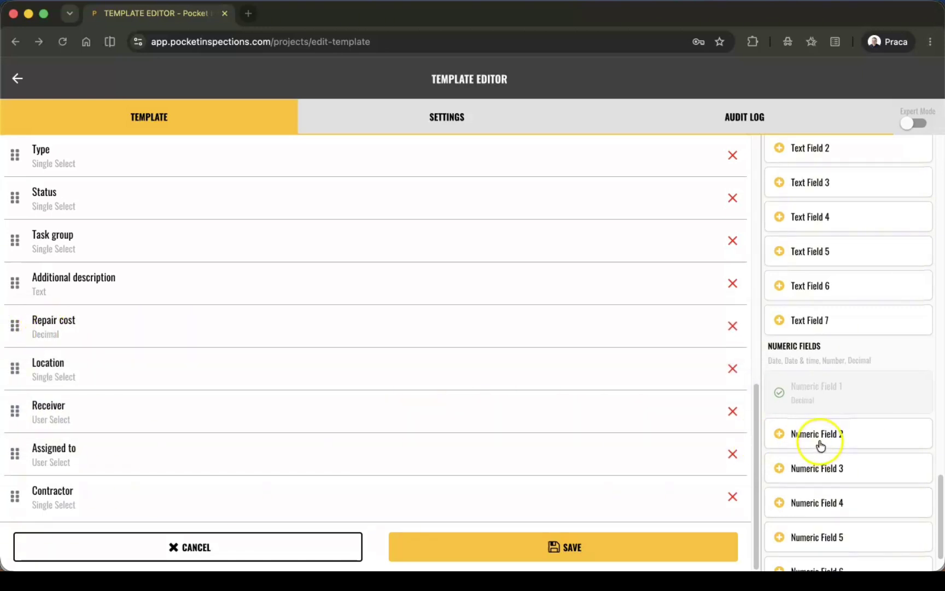
scroll(819, 432, up, 2)
scroll(816, 398, up, 2)
click(805, 260)
scroll(25, 450, down, 1)
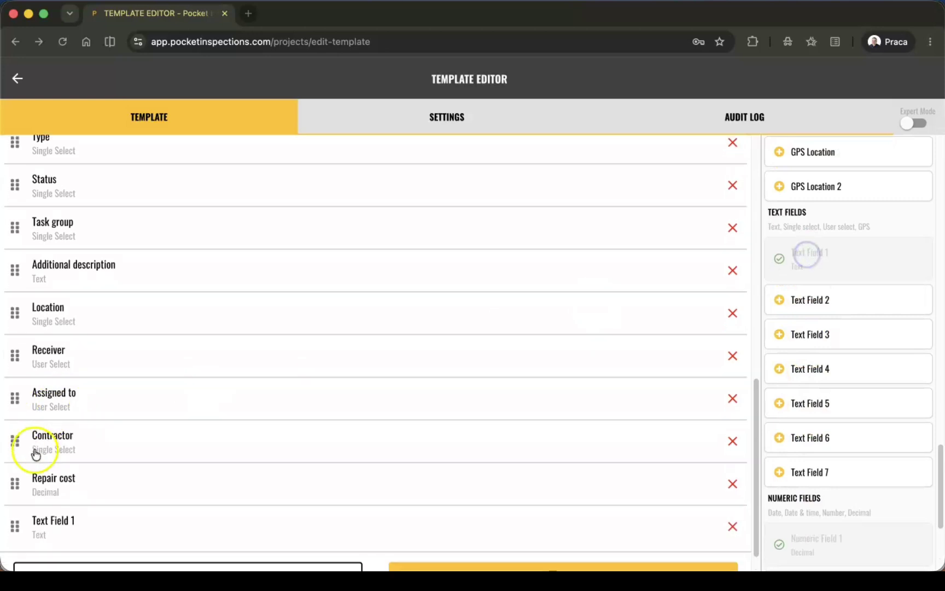
Save Text Field 1 as a Text field titled "Repair description" and move it directly below Repair cost
click(88, 510)
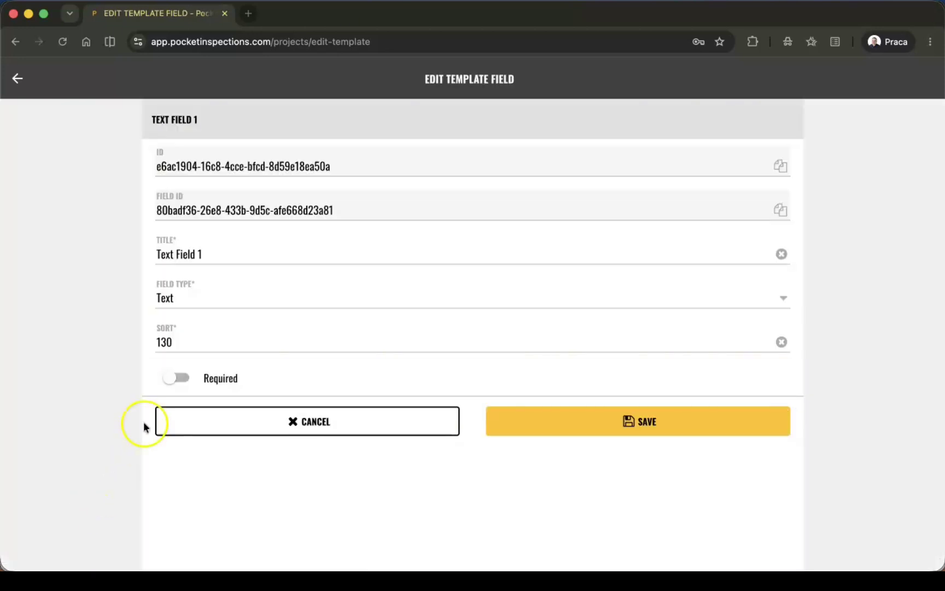
click(199, 304)
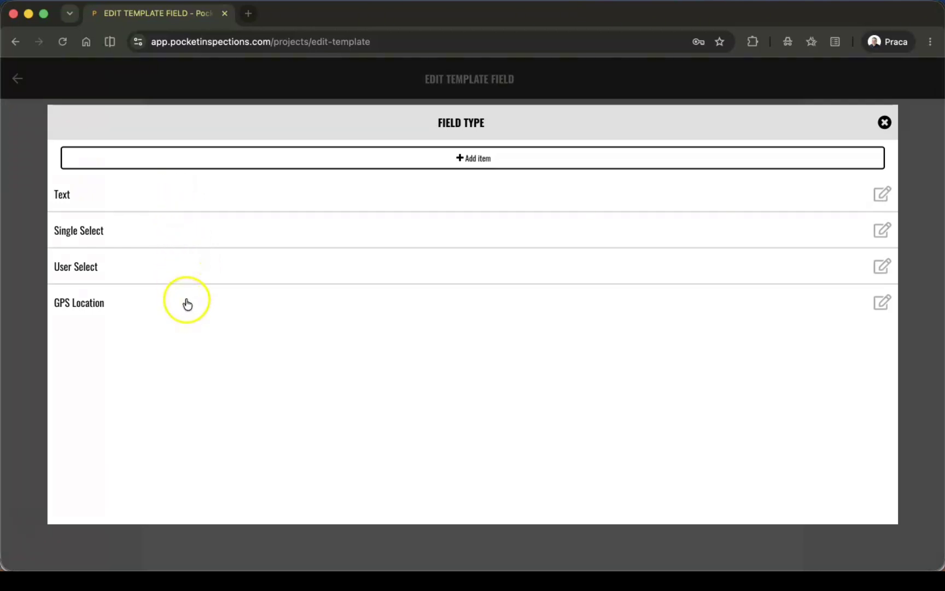
click(100, 204)
drag(215, 254, 87, 250)
text(R)
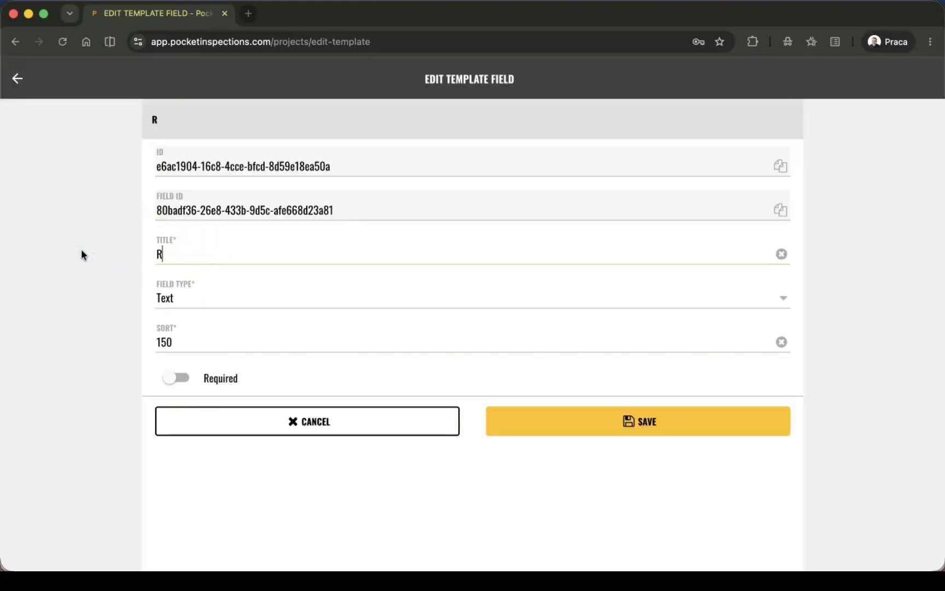
text(epair description)
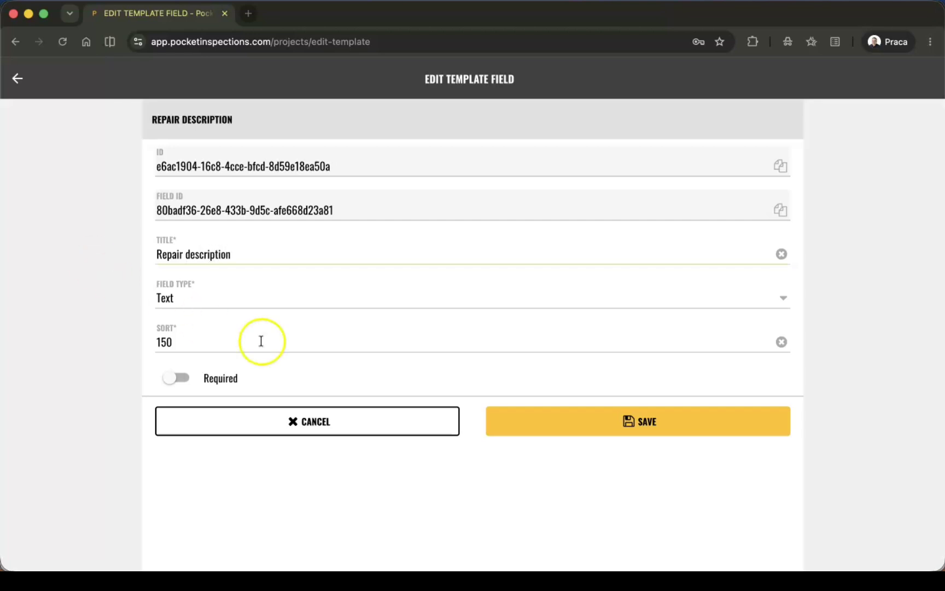
click(563, 414)
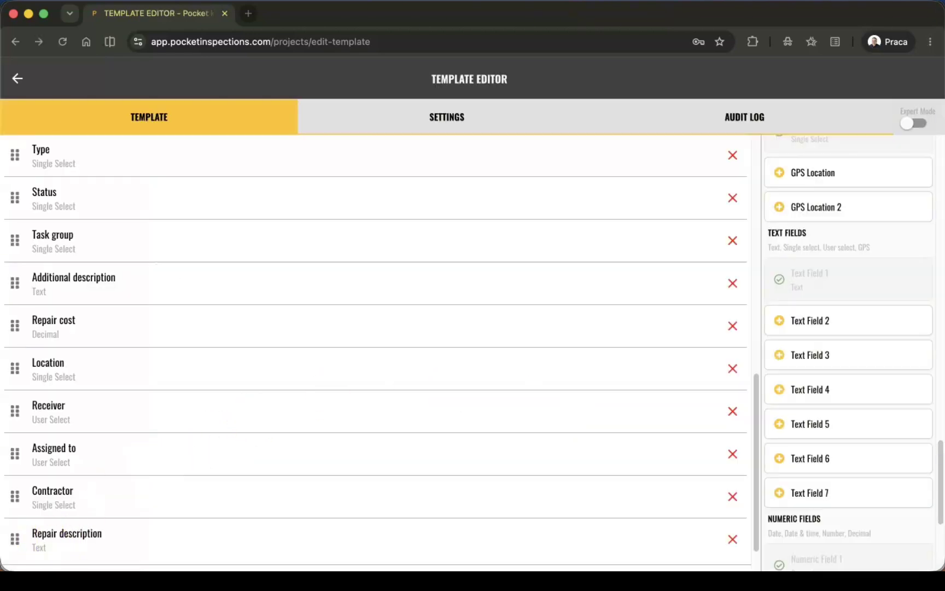
drag(10, 535, 22, 368)
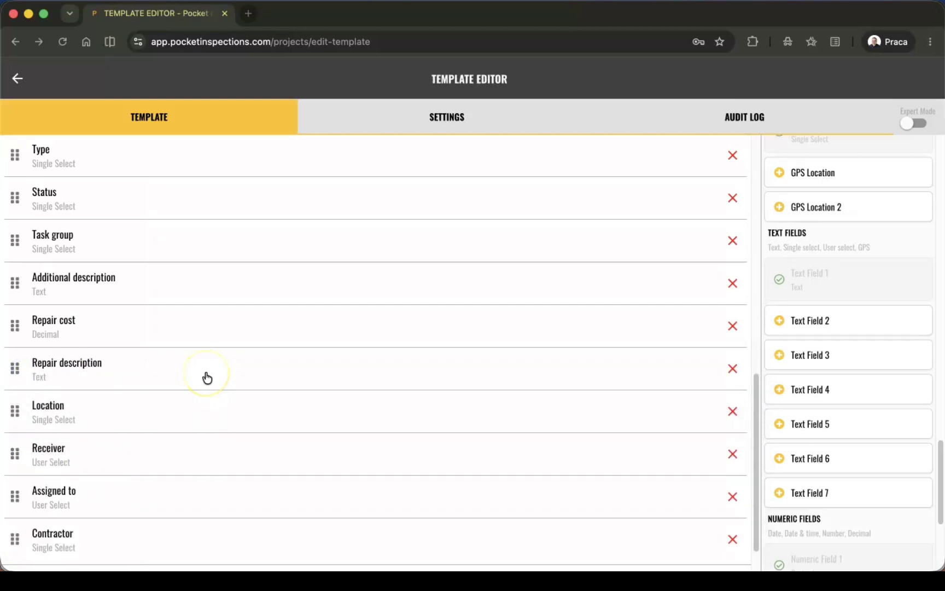
Add the Subcategory field to the template's Issue Details section
scroll(221, 367, up, 3)
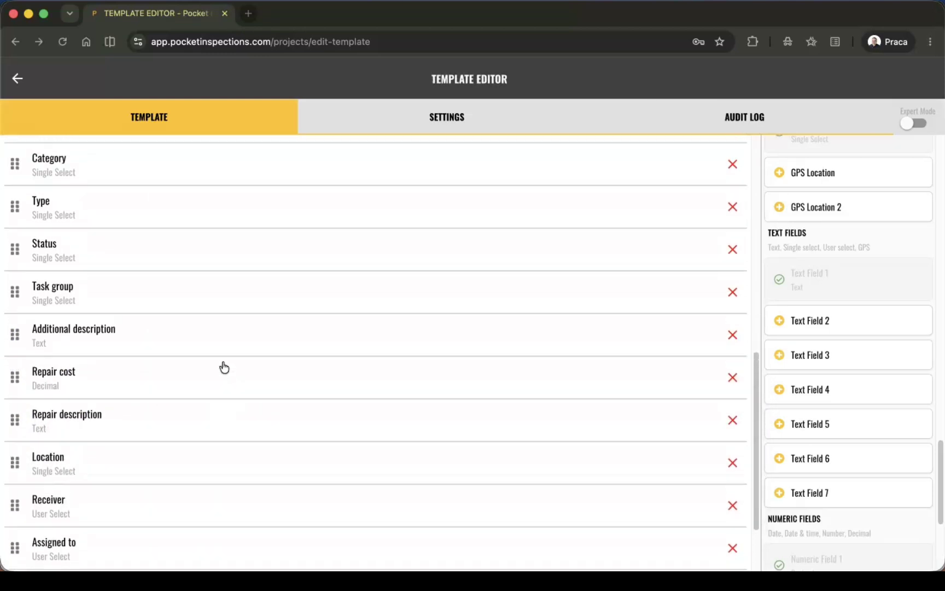
scroll(221, 367, up, 8)
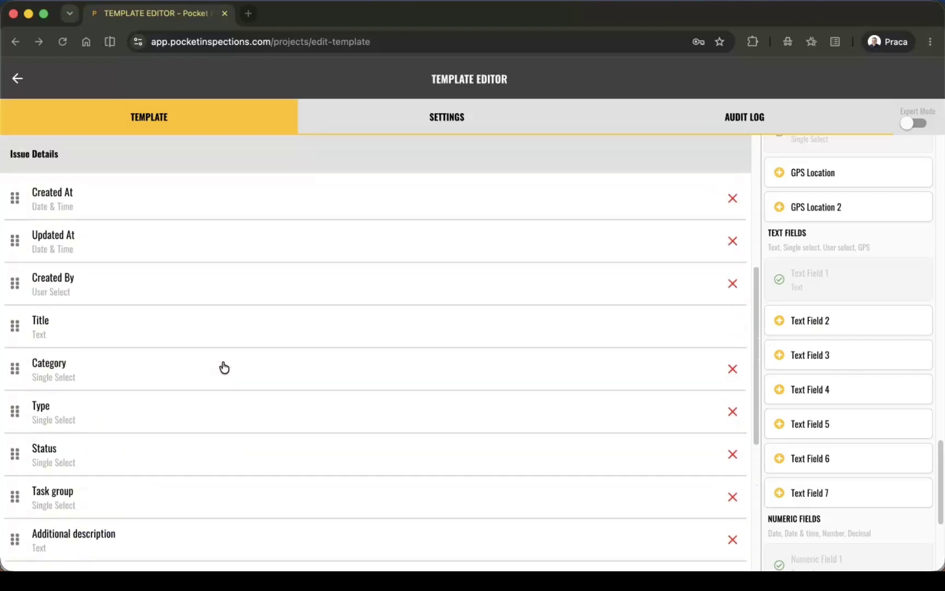
click(230, 381)
scroll(888, 392, up, 7)
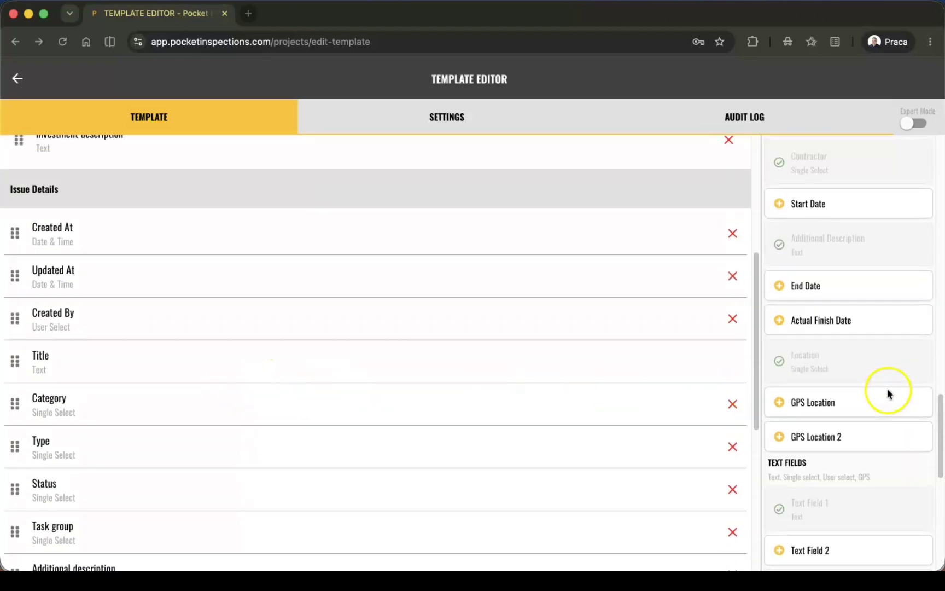
scroll(889, 394, up, 10)
scroll(853, 445, down, 4)
click(850, 442)
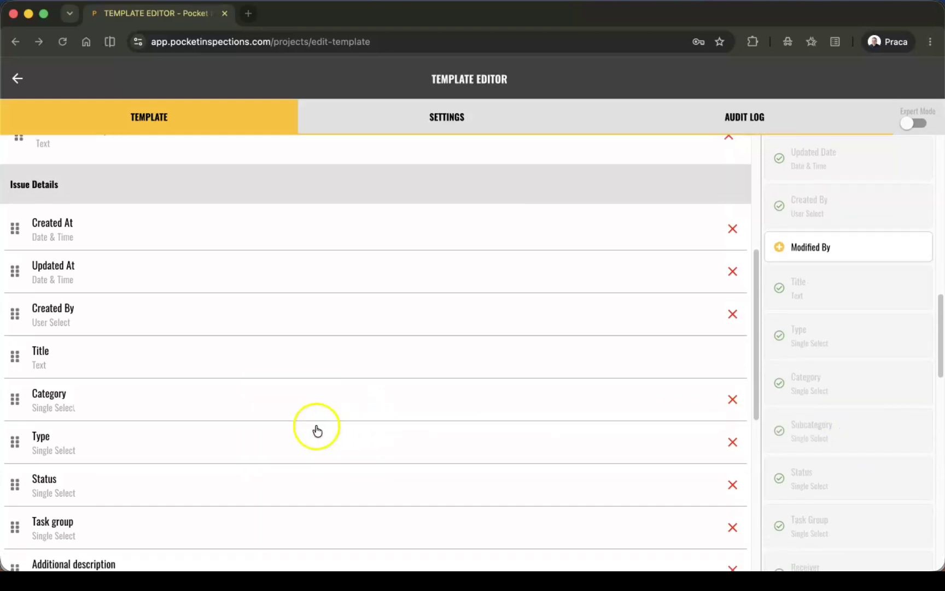
Move the Subcategory field directly below Category in the Issue Details section
scroll(257, 432, down, 8)
scroll(230, 433, down, 1)
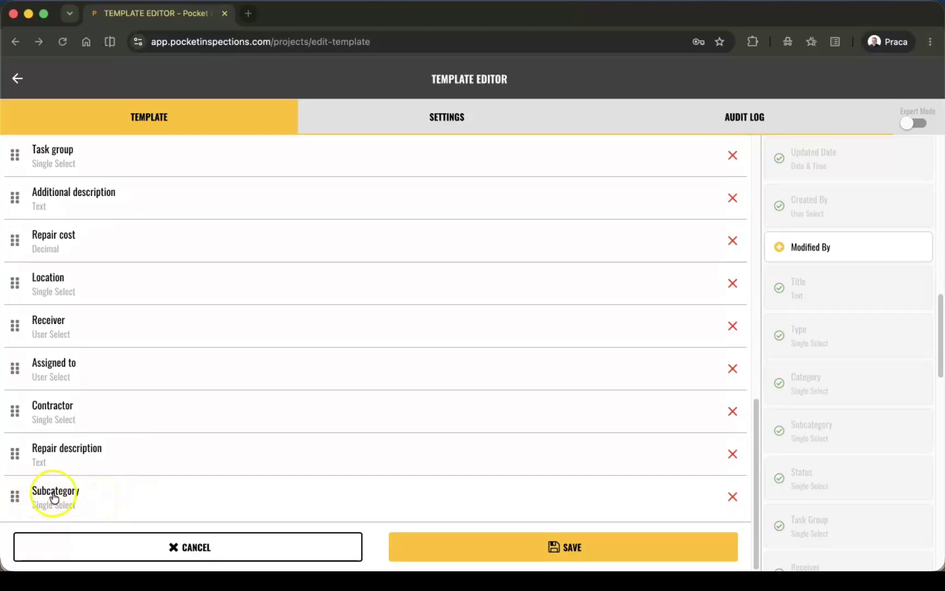
drag(15, 496, 15, 271)
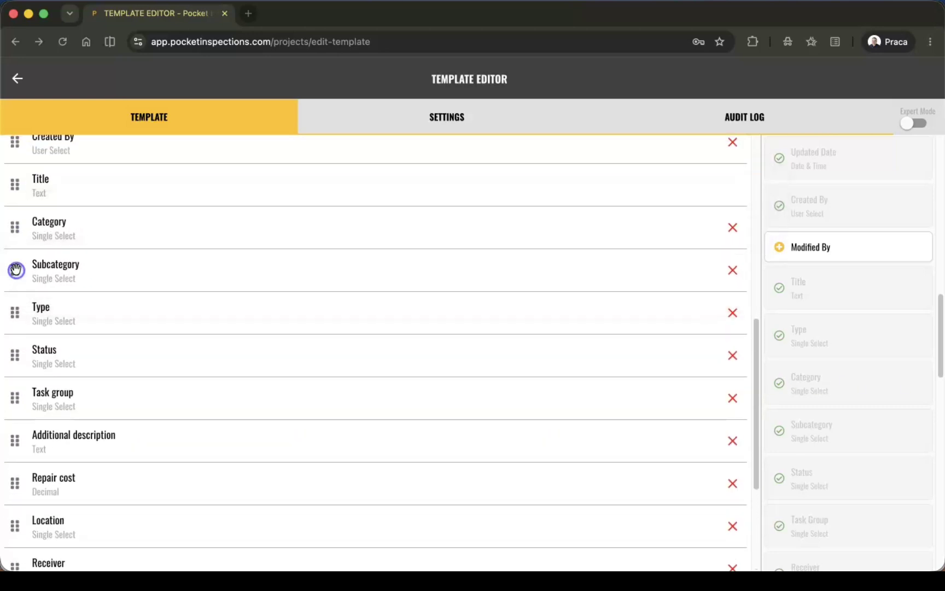
Open the Subcategory field for editing and set its parent field in the hierarchy to Category
click(118, 278)
scroll(205, 306, down, 1)
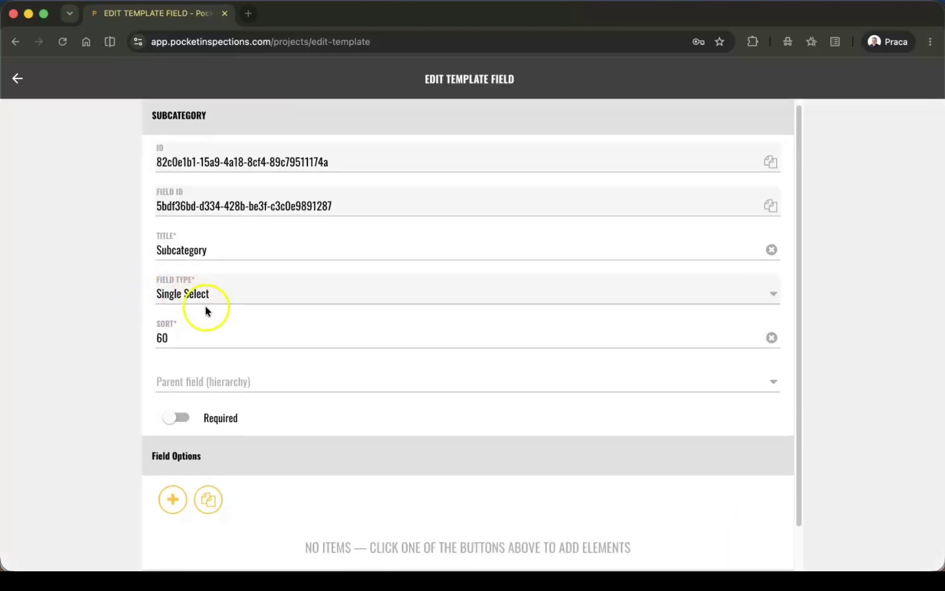
click(224, 381)
click(87, 158)
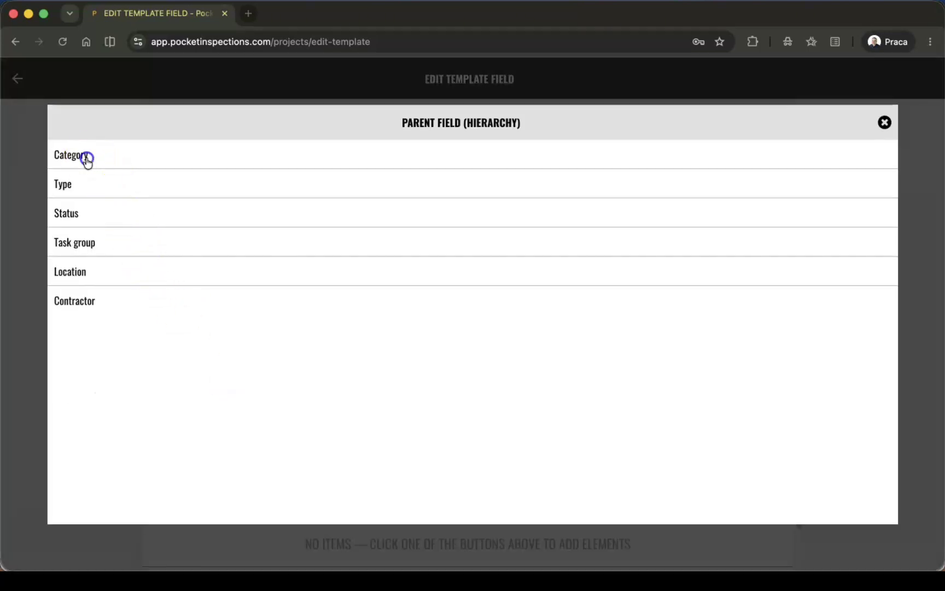
scroll(220, 328, down, 5)
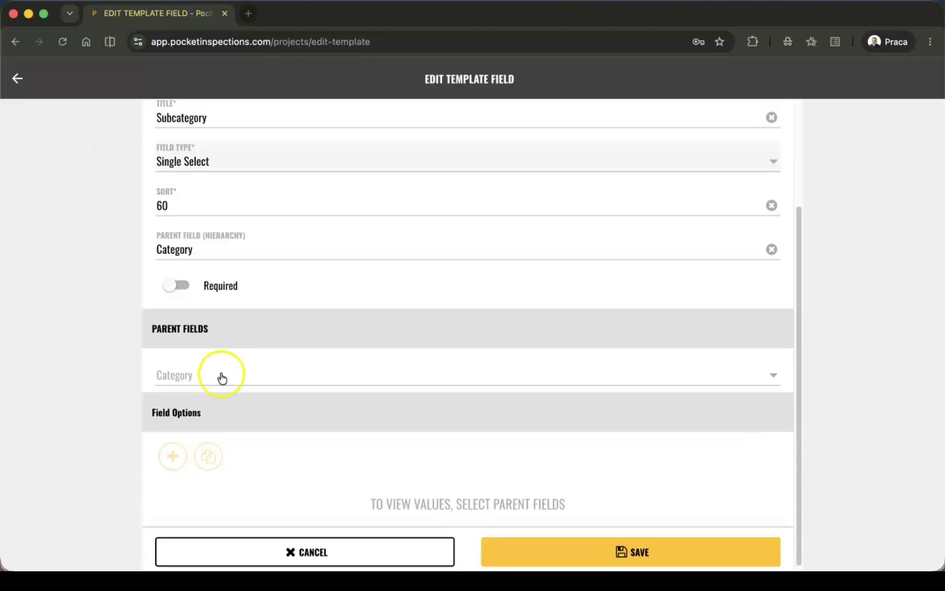
Add the option "Wall painting" to Subcategory under the Finishing works category and save the field
click(182, 381)
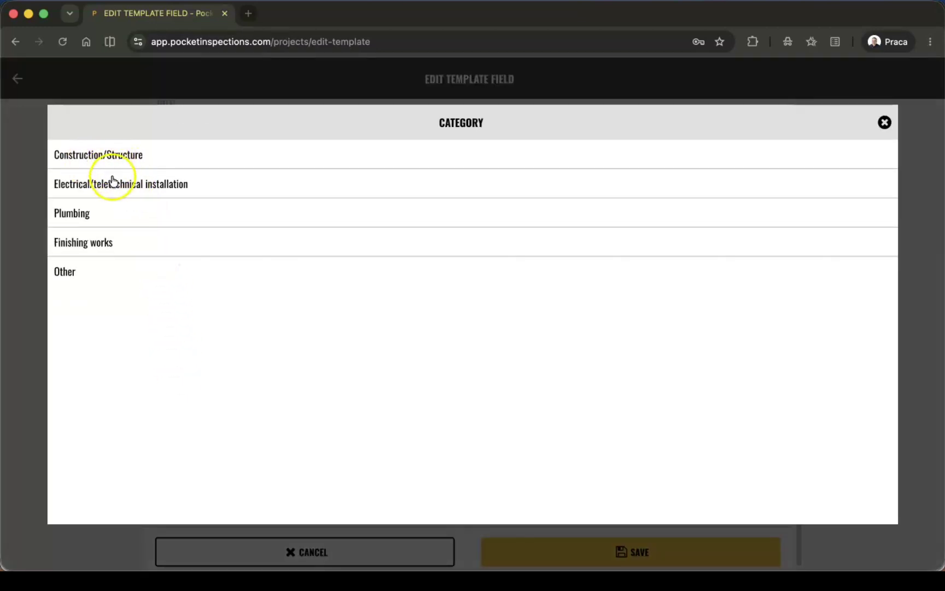
click(111, 244)
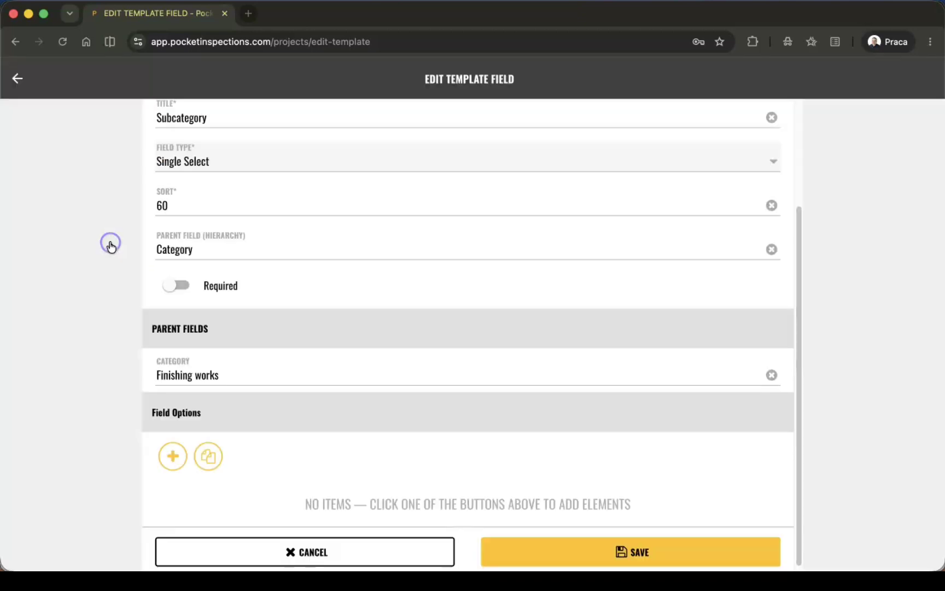
click(173, 451)
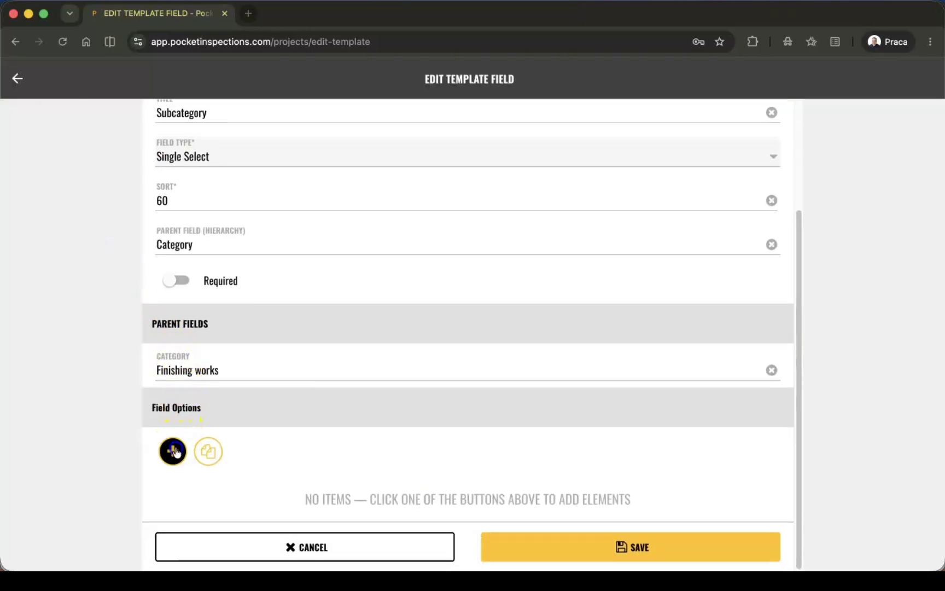
click(103, 246)
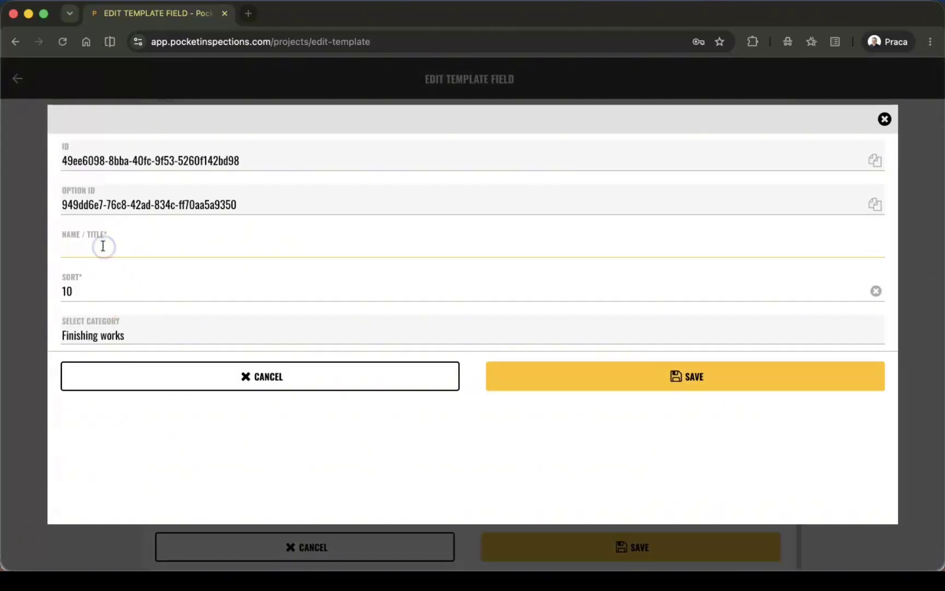
text(Wall p)
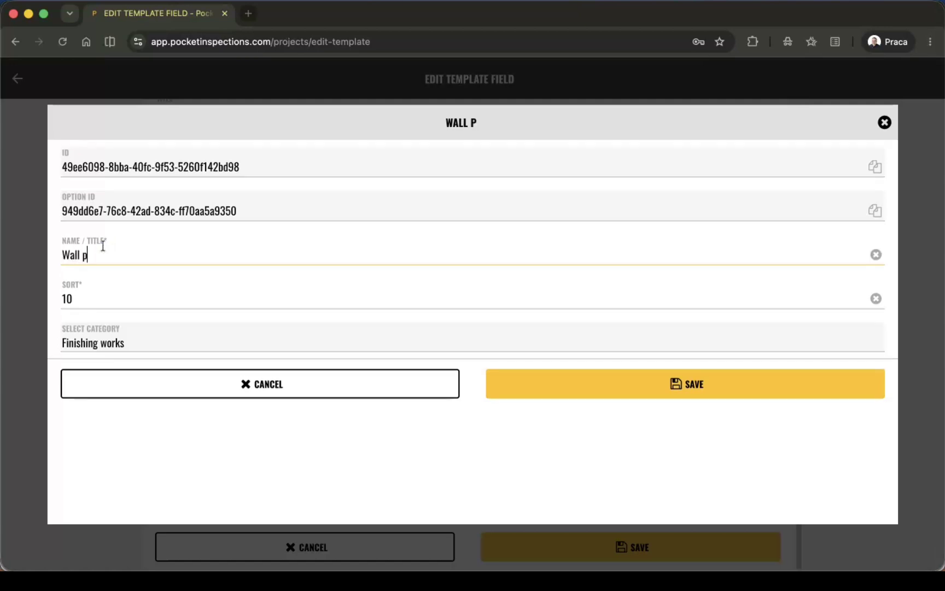
text(ainting)
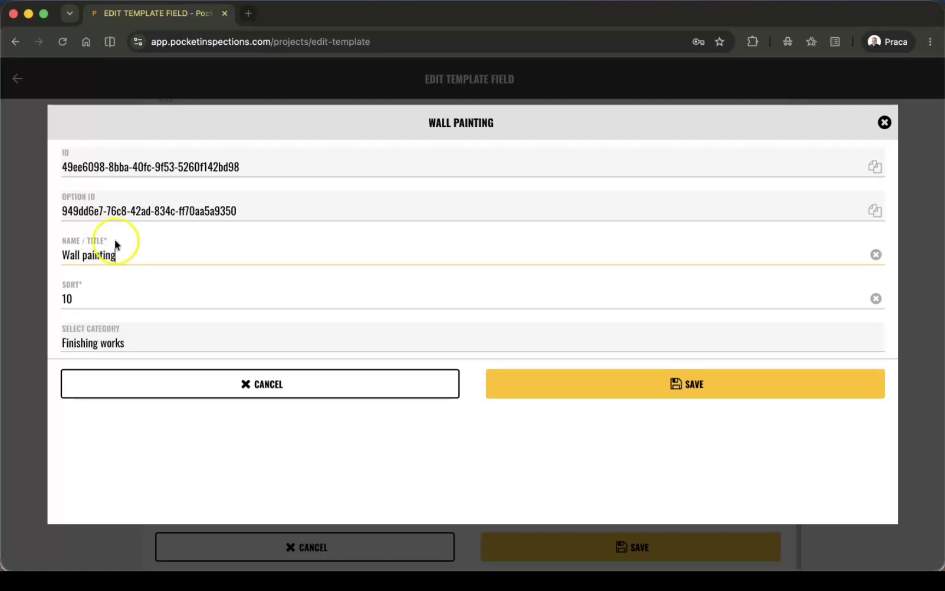
click(569, 385)
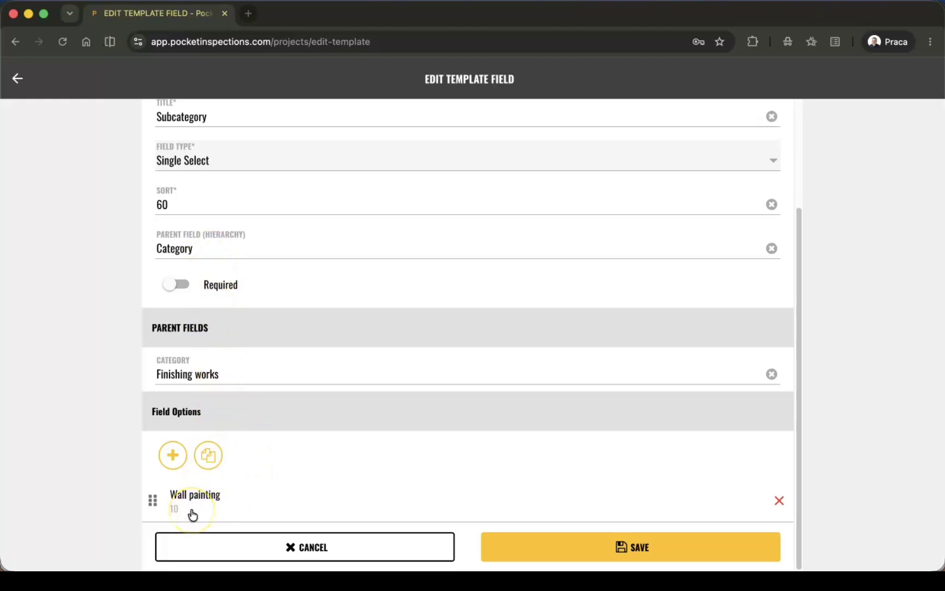
click(533, 545)
scroll(291, 468, down, 2)
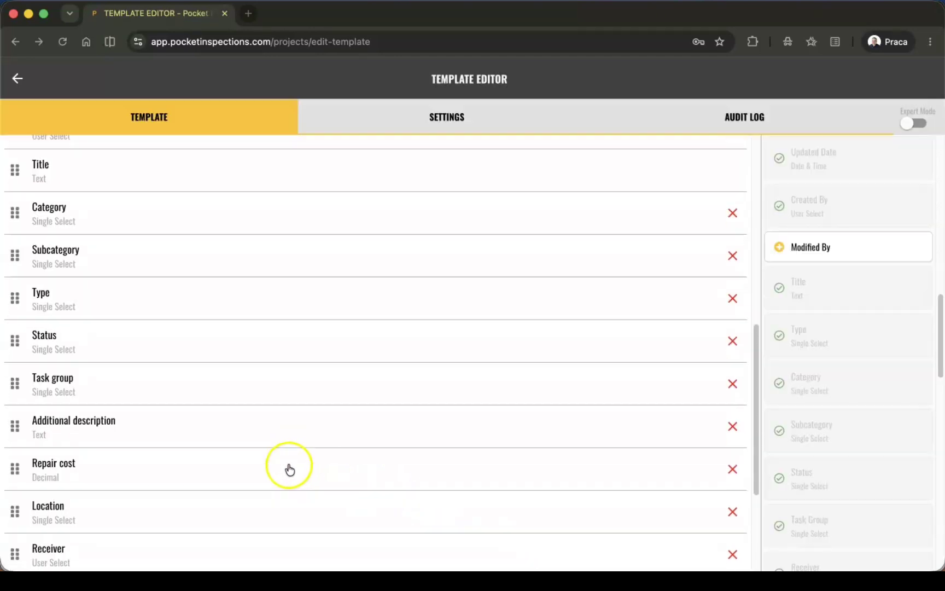
Reopen the Subcategory field, choose Construction/Structure as the parent category and start adding multiple options
scroll(268, 463, up, 1)
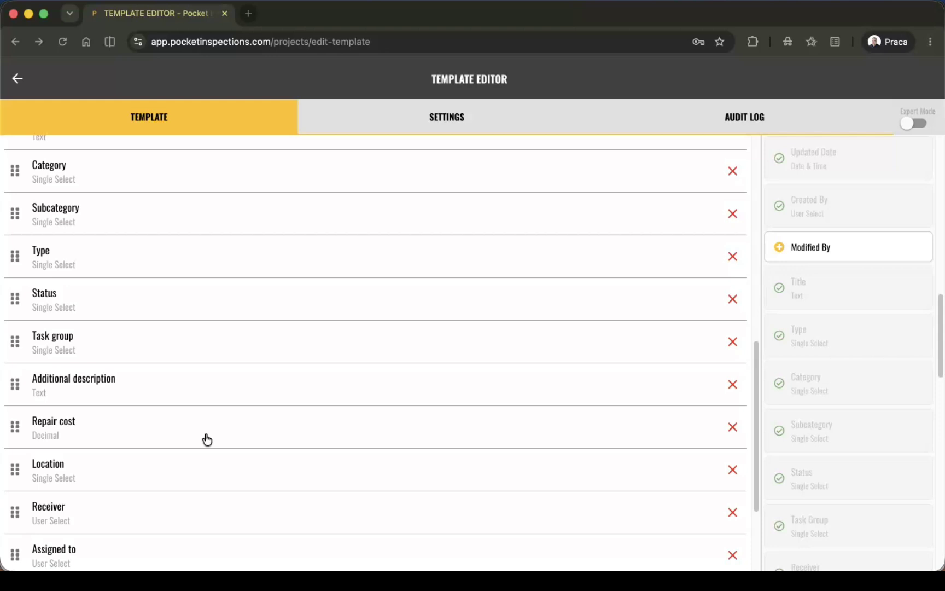
click(116, 217)
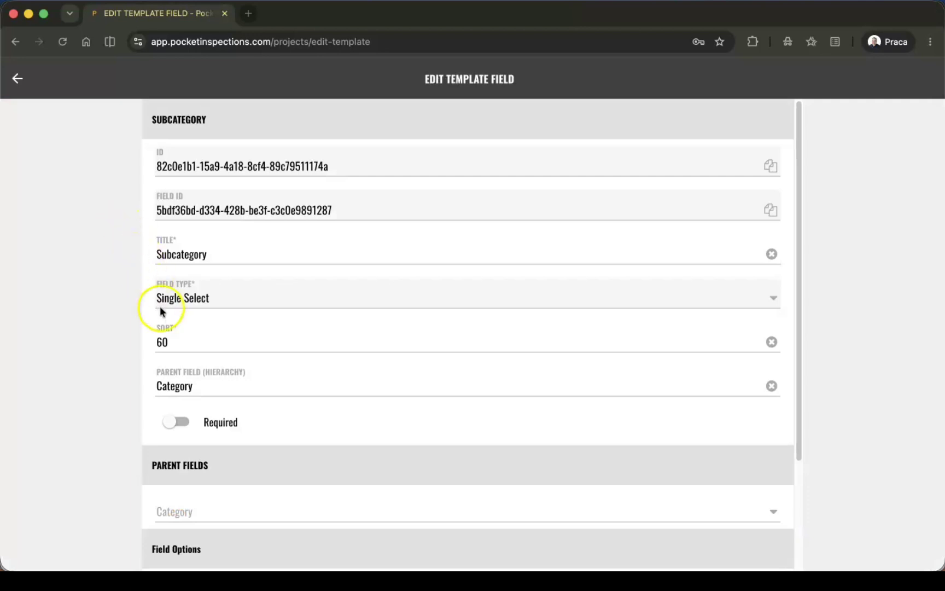
scroll(196, 397, down, 3)
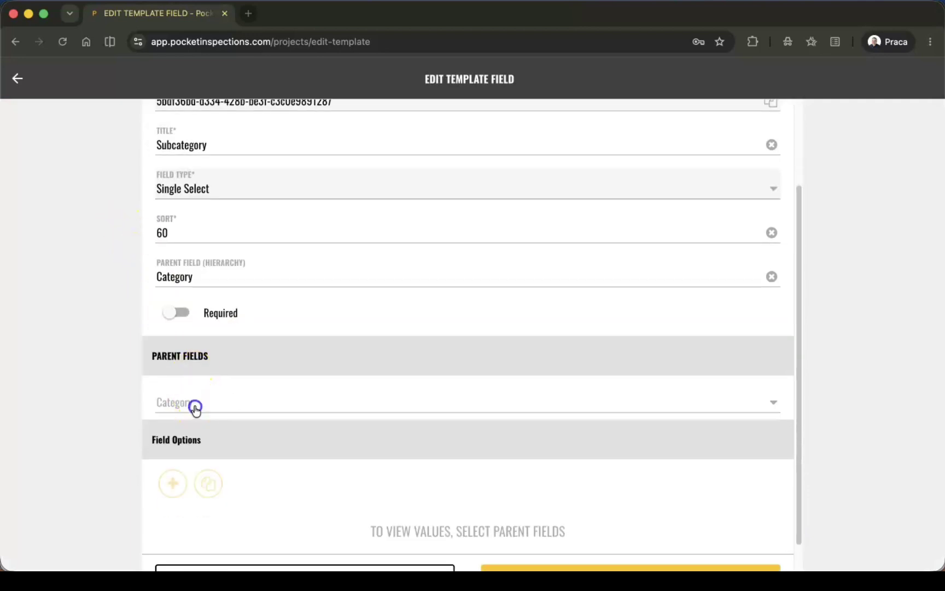
click(196, 405)
click(118, 155)
scroll(185, 294, down, 1)
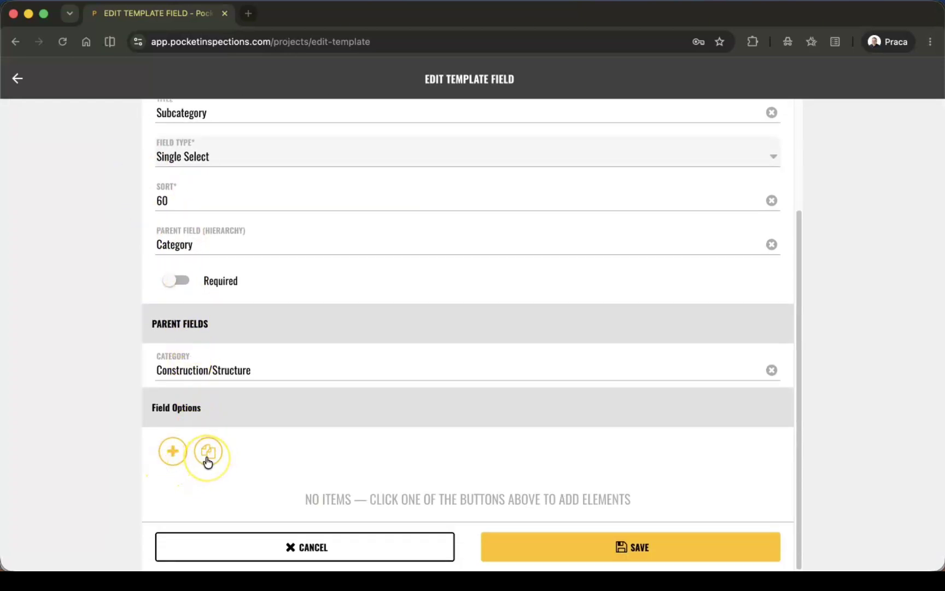
click(208, 461)
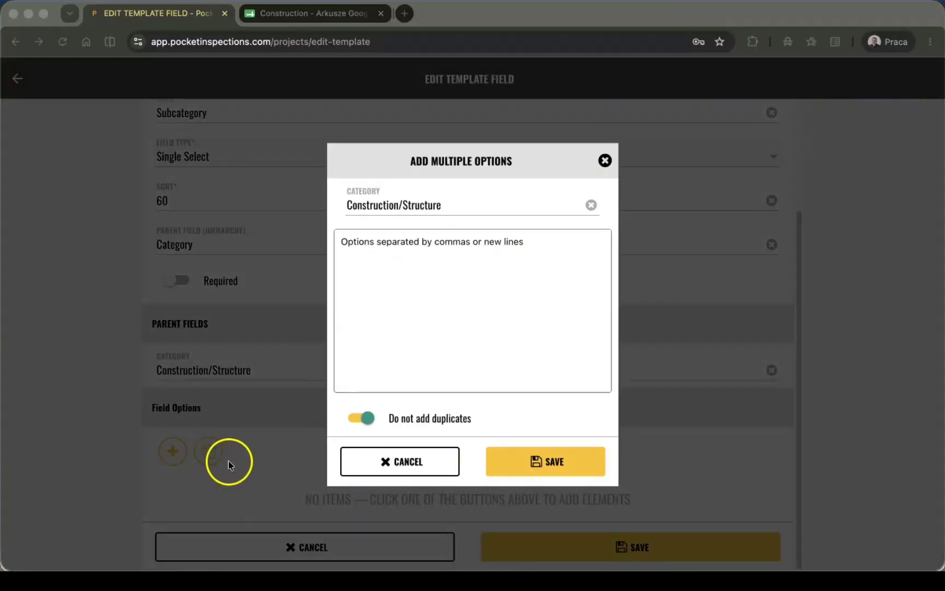
Switch to the Construction spreadsheet in Google Sheets and copy the defect names in cells B1:B20
click(319, 17)
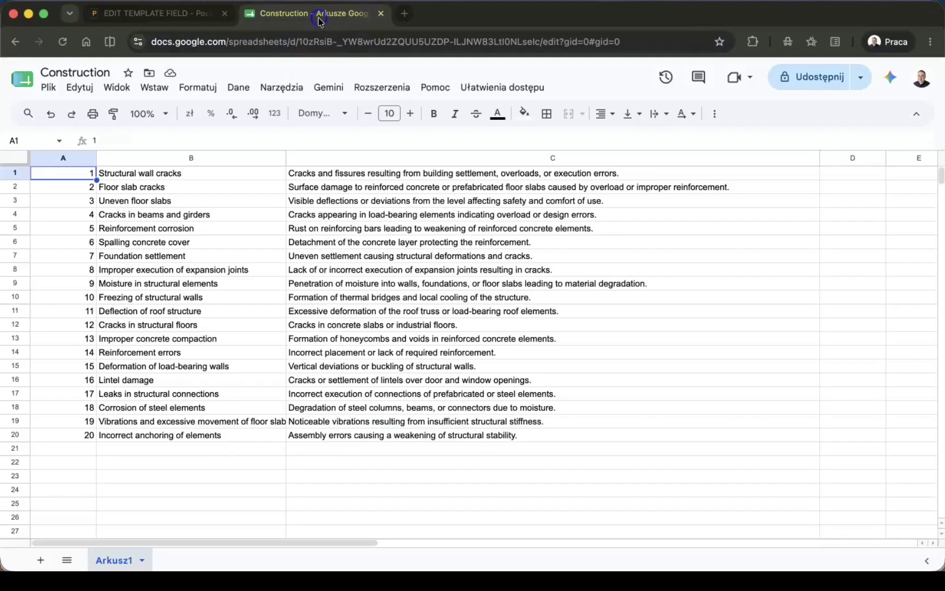
drag(166, 176, 158, 432)
right_click(167, 365)
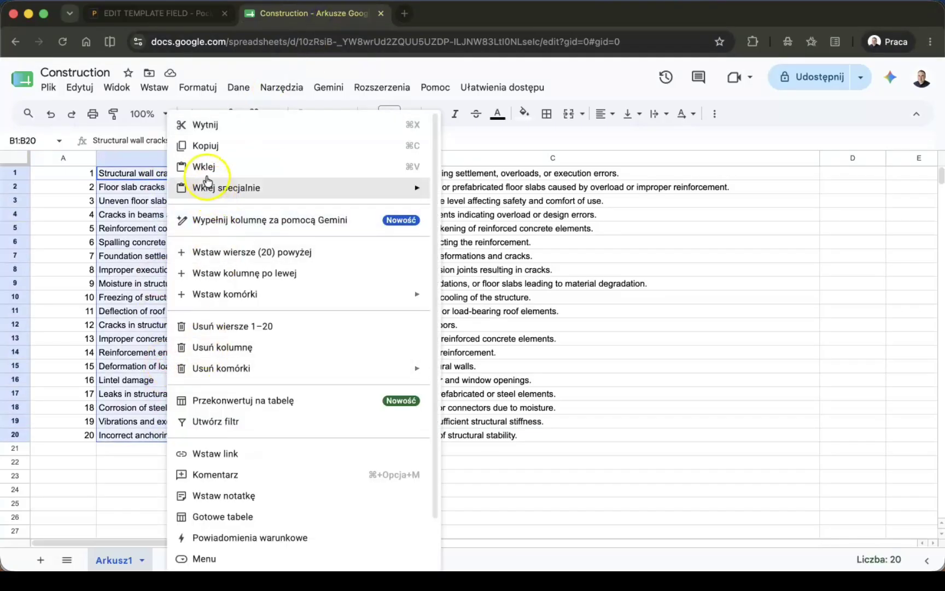
click(201, 144)
Back in Pocket Inspections, paste the copied names as Construction/Structure options, save them, review the list and leave the field editor
click(158, 24)
click(425, 271)
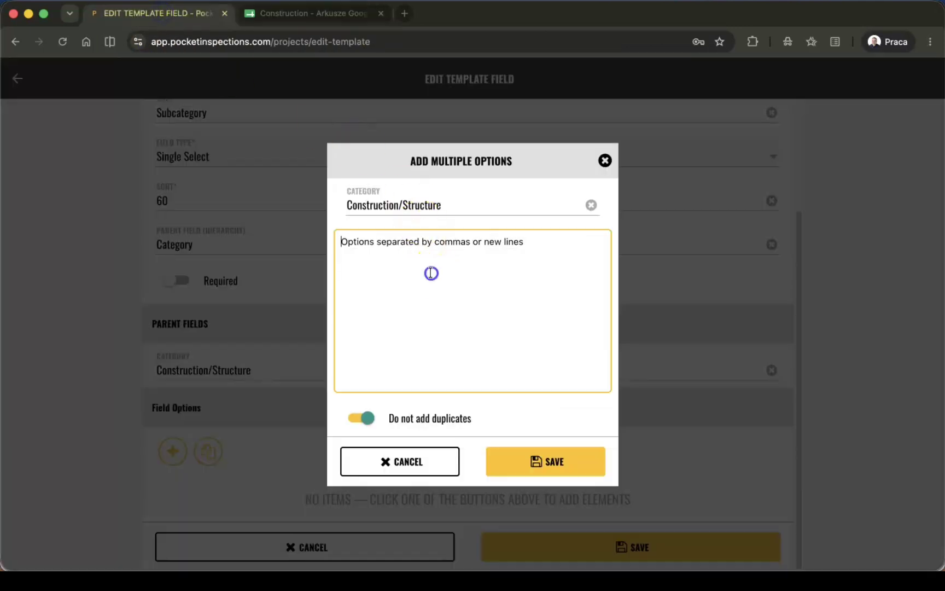
key(super+v)
click(545, 461)
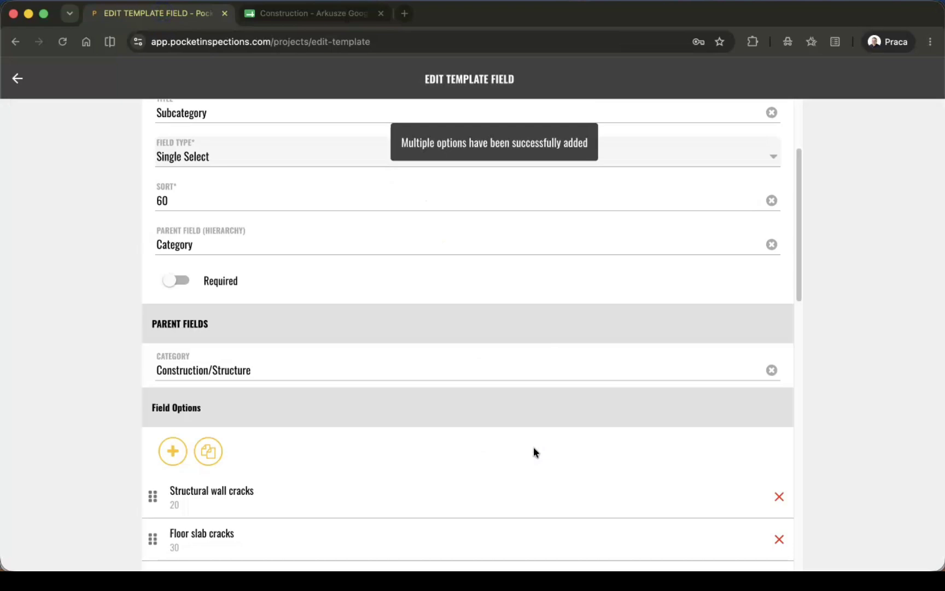
scroll(533, 446, down, 1)
scroll(532, 452, down, 10)
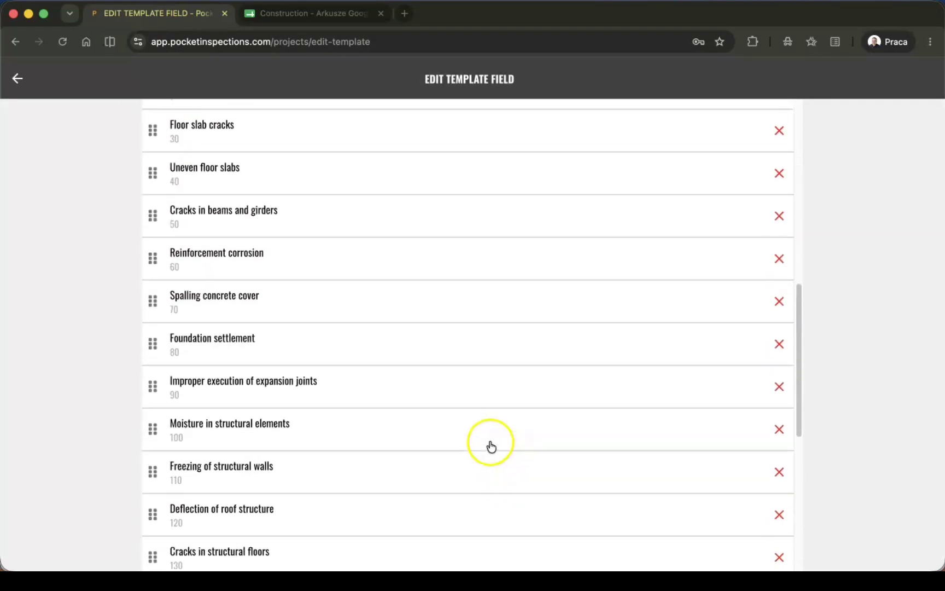
scroll(490, 445, down, 4)
scroll(489, 445, up, 13)
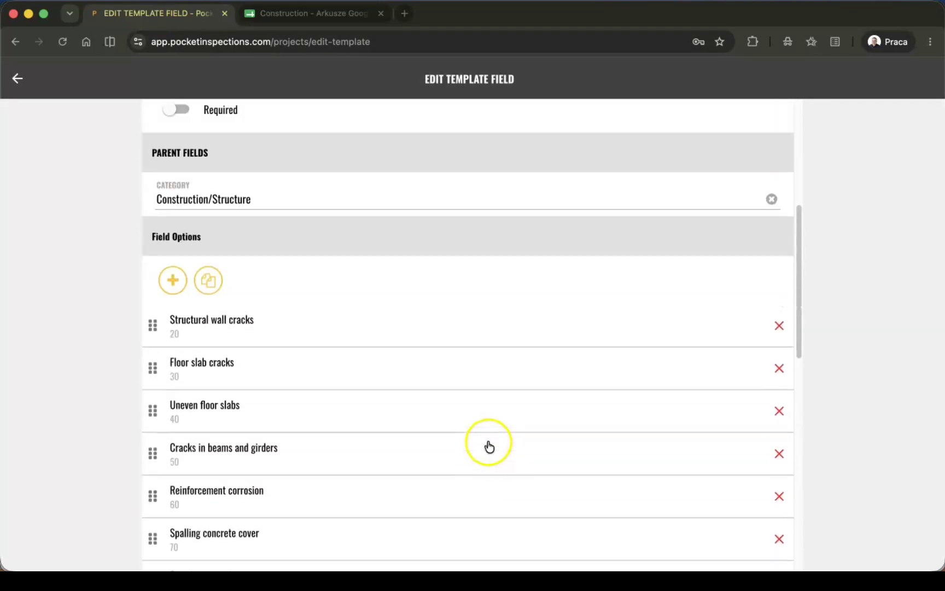
scroll(488, 444, up, 5)
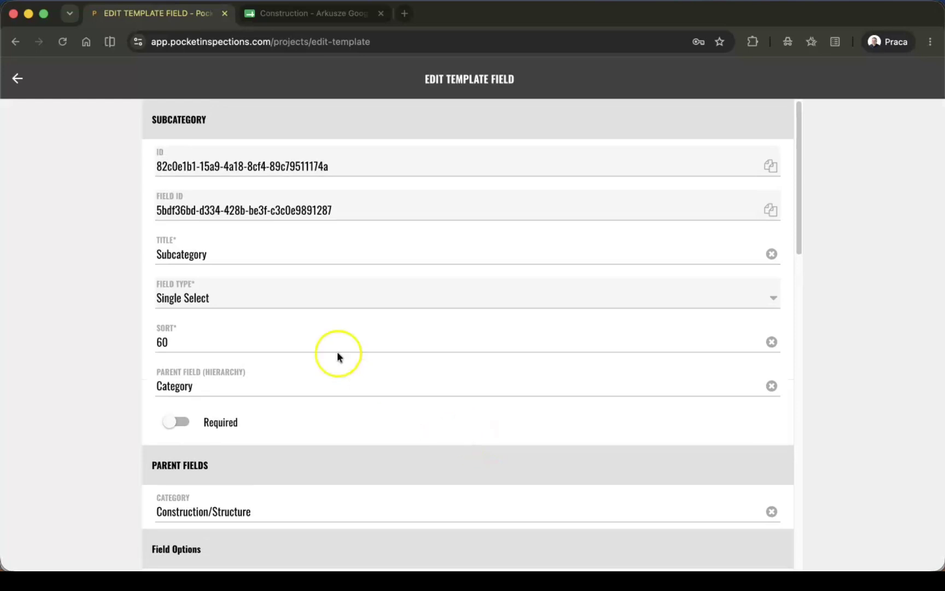
click(17, 79)
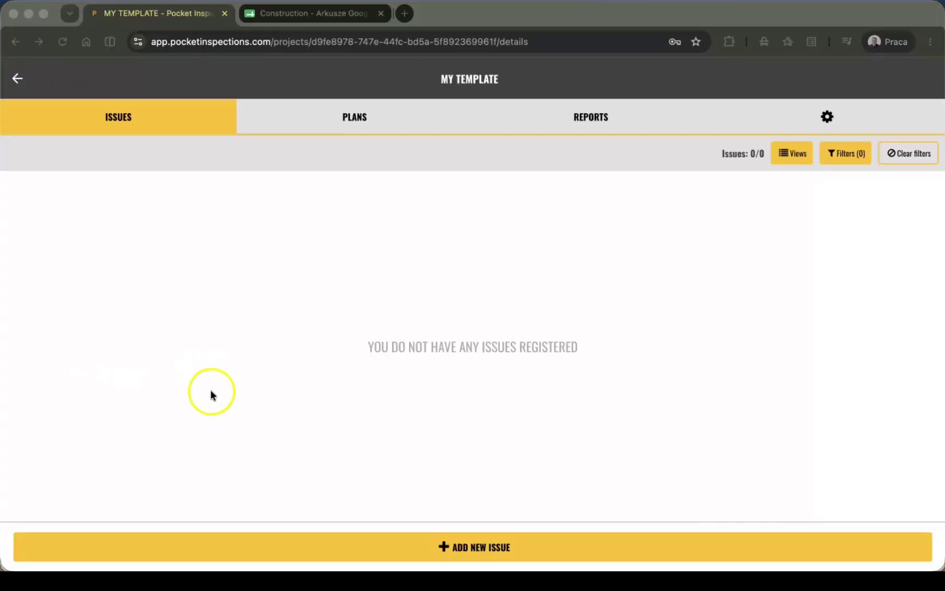
Start a new issue in the My Template project and title it "Painting requires correction"
click(203, 423)
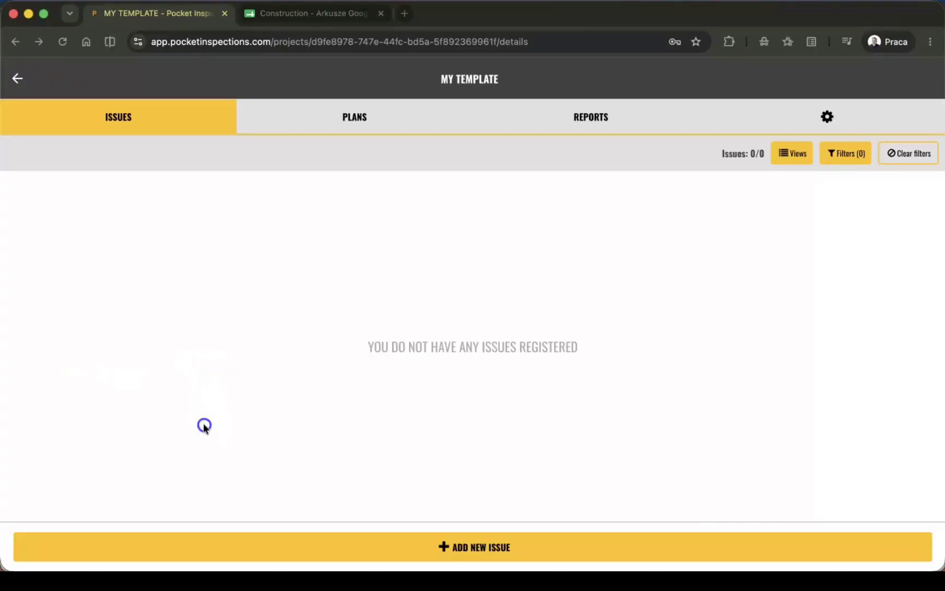
click(411, 548)
click(80, 201)
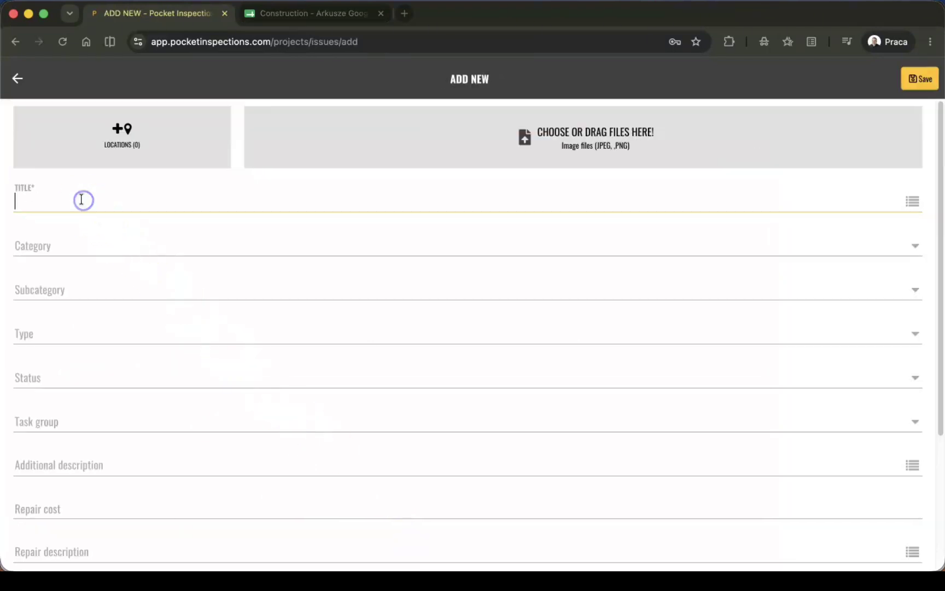
key(super+v)
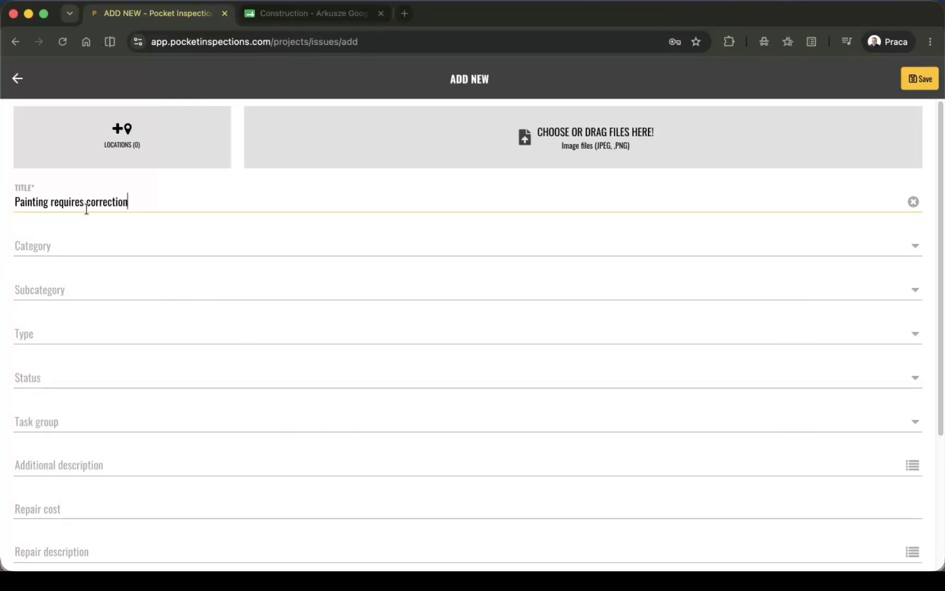
Set the issue's category to Finishing works and its subcategory to Wall painting
click(116, 253)
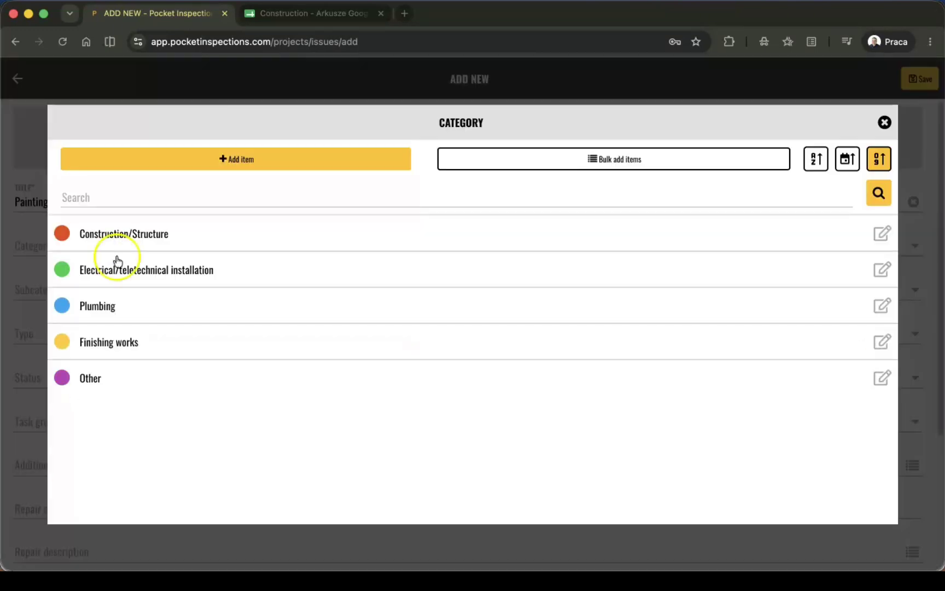
click(131, 344)
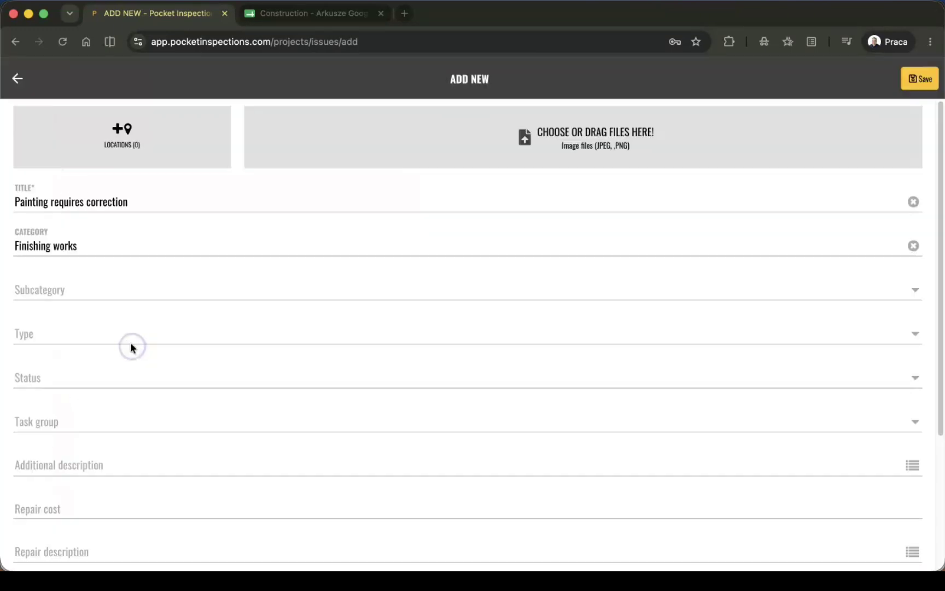
click(93, 291)
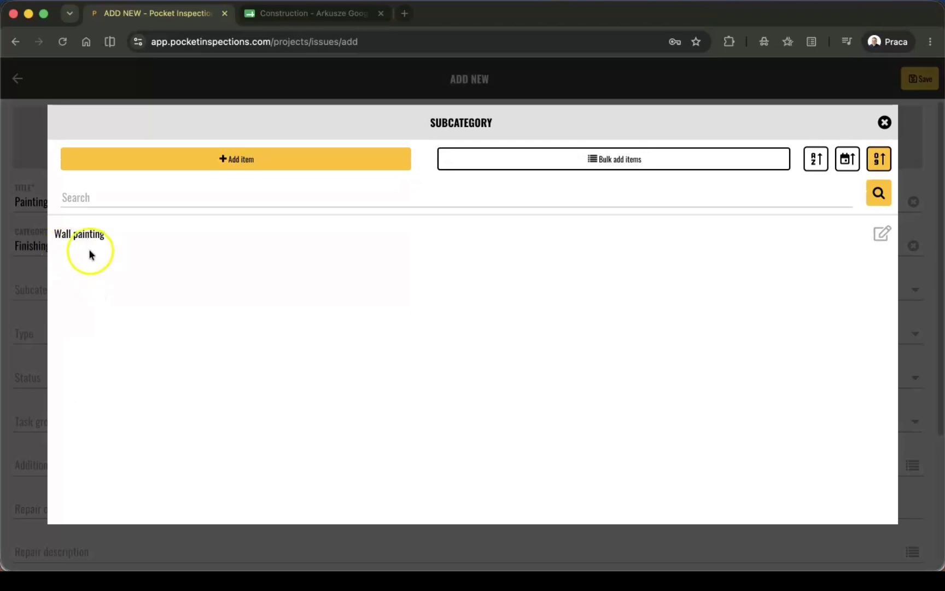
click(90, 237)
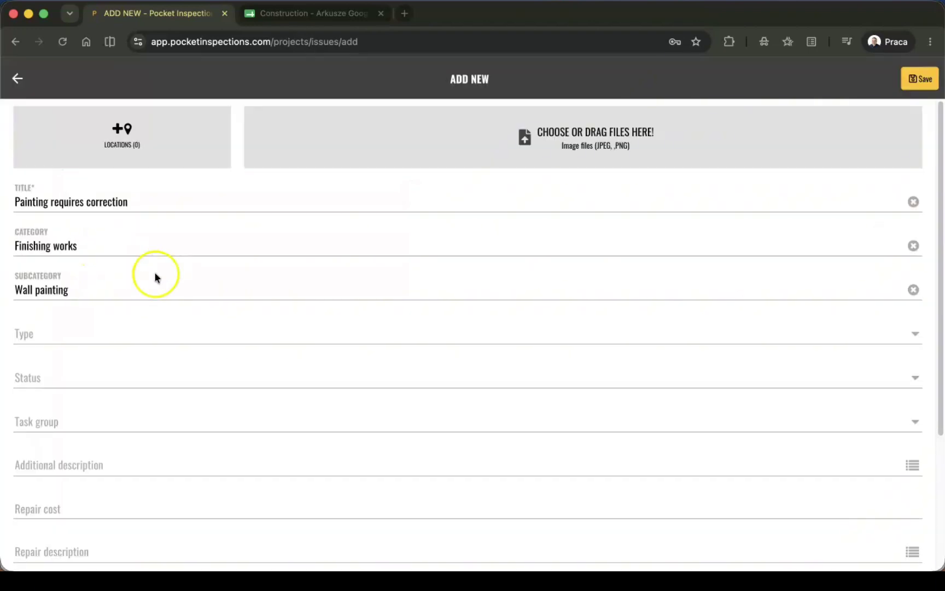
Change the issue's category to Construction/Structure and its subcategory to Structural wall cracks, and save the issue
click(912, 247)
click(184, 244)
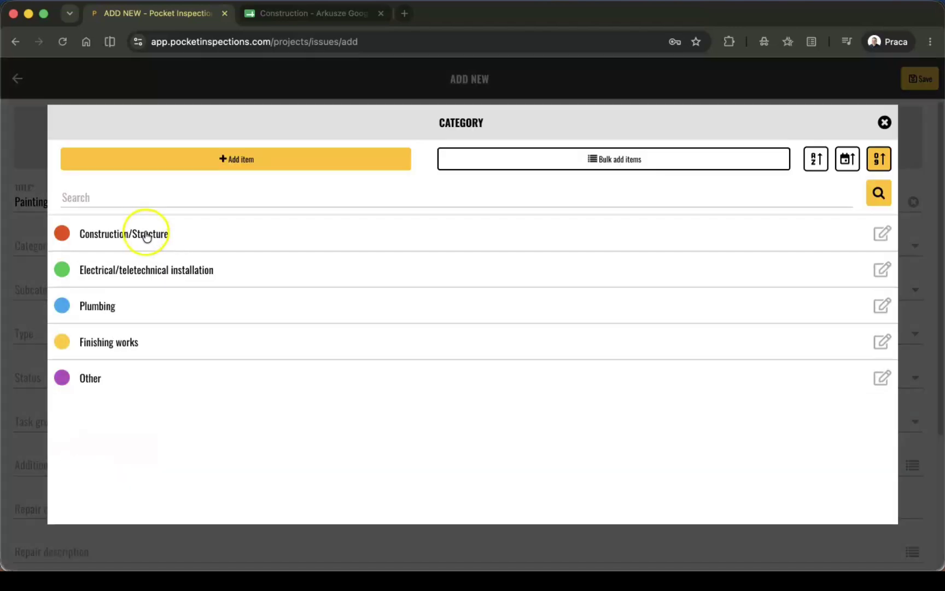
click(147, 235)
click(91, 294)
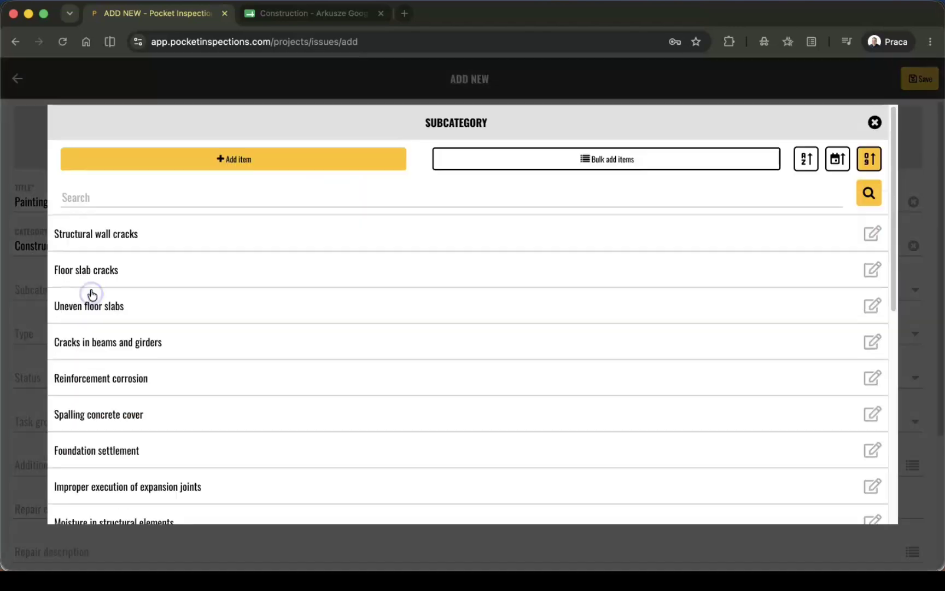
click(121, 238)
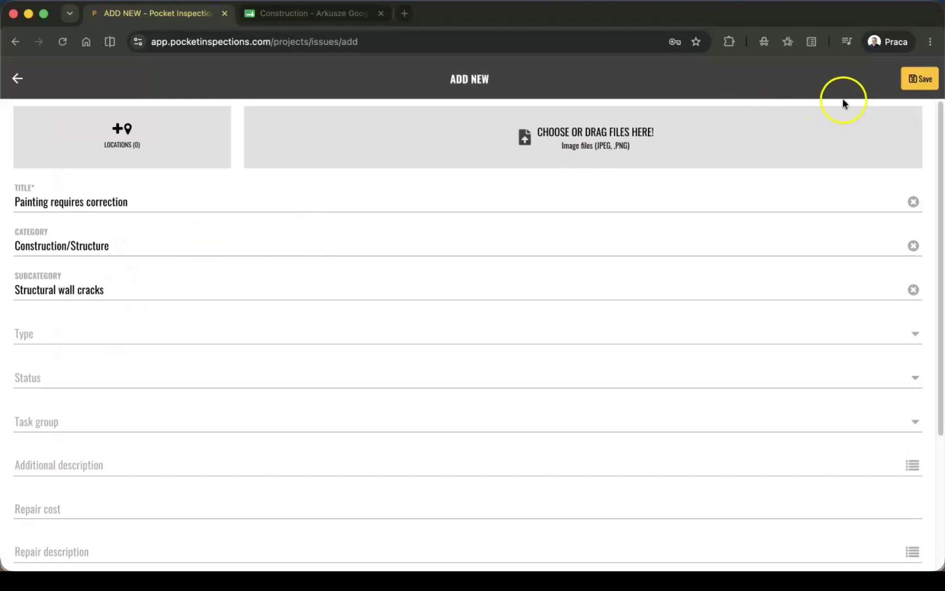
click(915, 80)
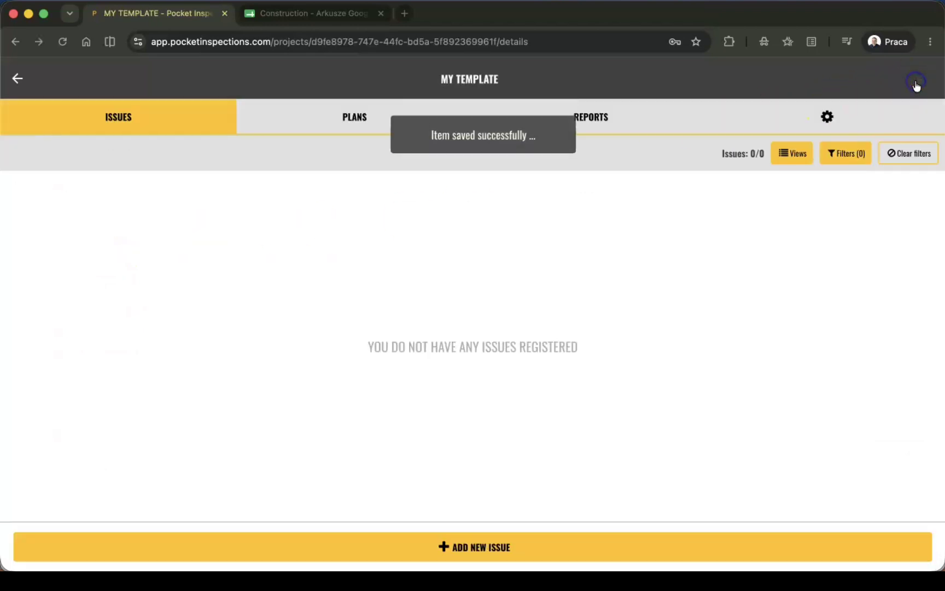
Open the project's template for editing and rename the template "My template V1" in its settings
click(828, 115)
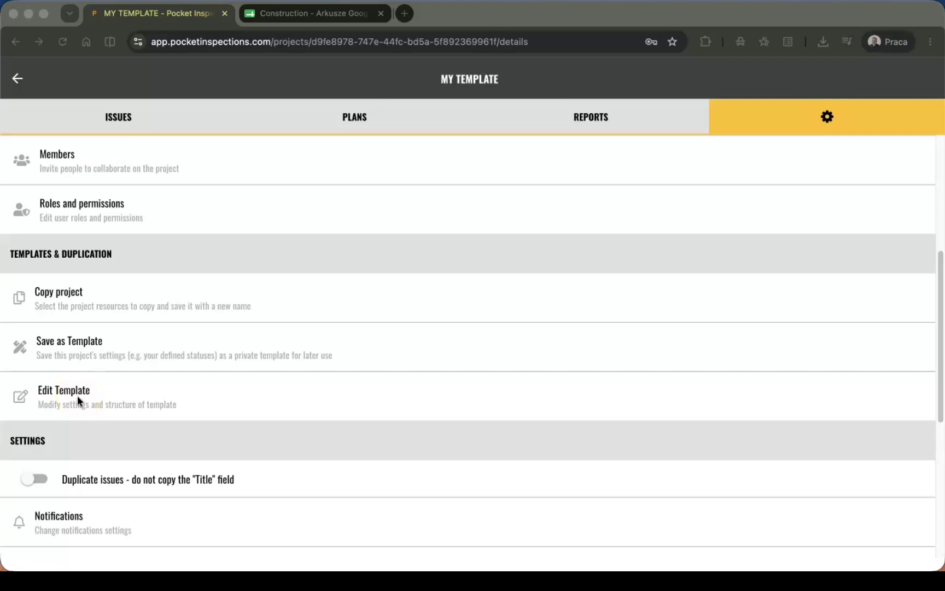
click(55, 394)
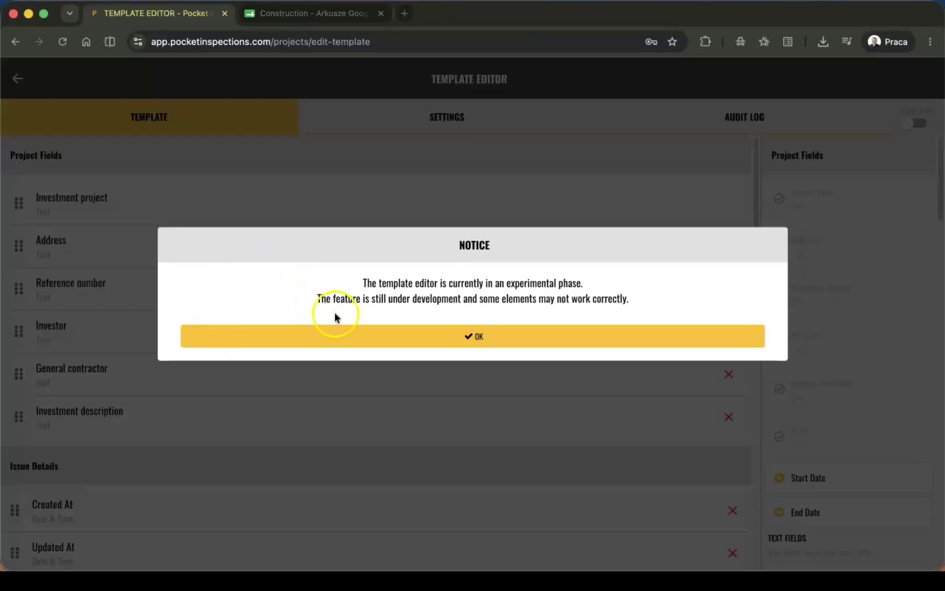
click(358, 332)
click(421, 118)
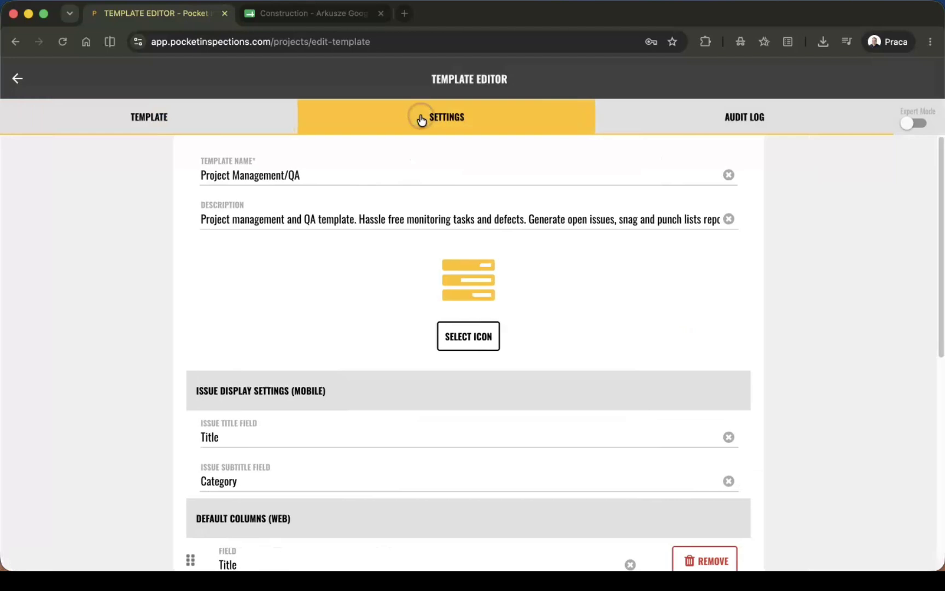
drag(308, 174, 188, 180)
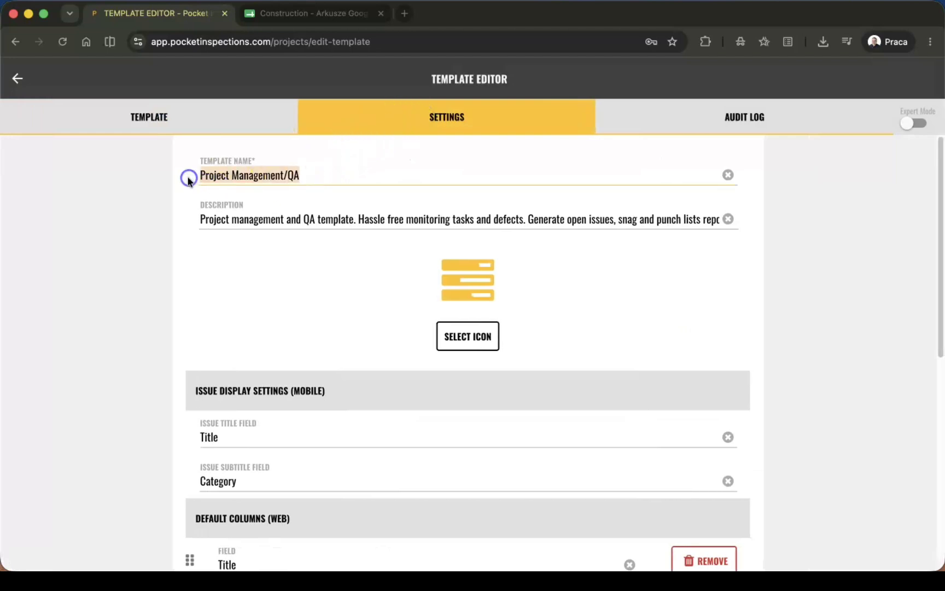
text(My template V1)
Export the template to a file, saving the changed settings first
scroll(303, 241, down, 6)
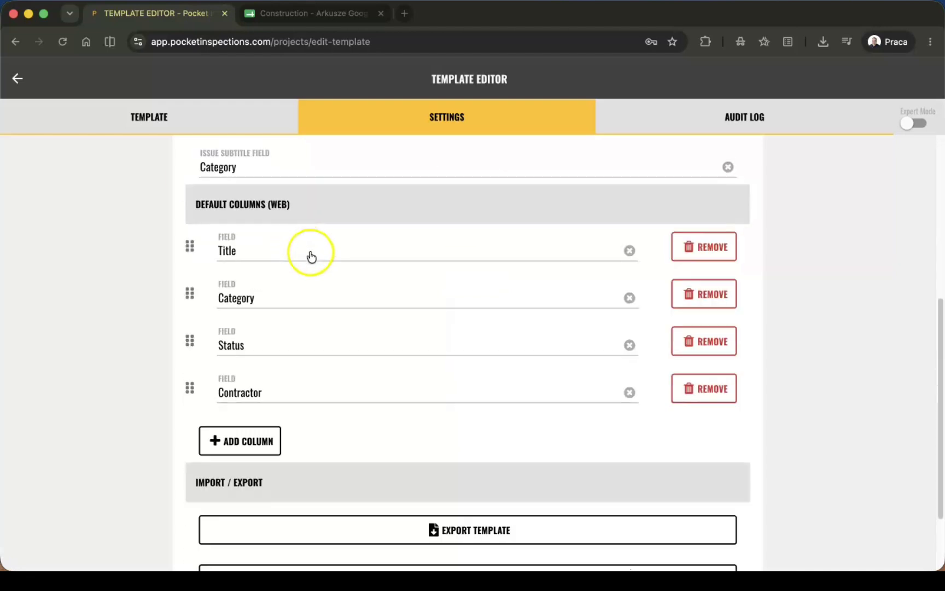
scroll(310, 254, down, 2)
click(413, 428)
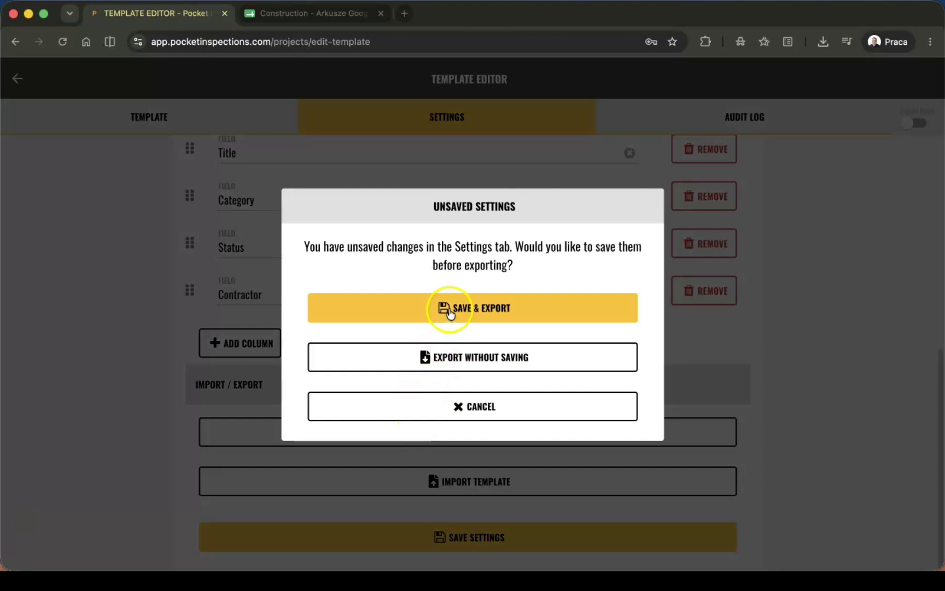
click(449, 309)
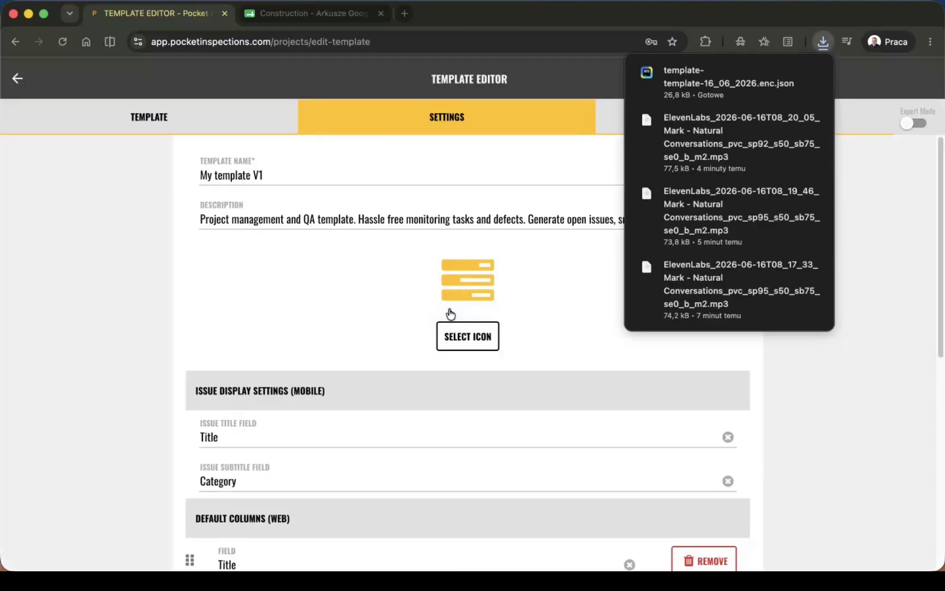
click(450, 313)
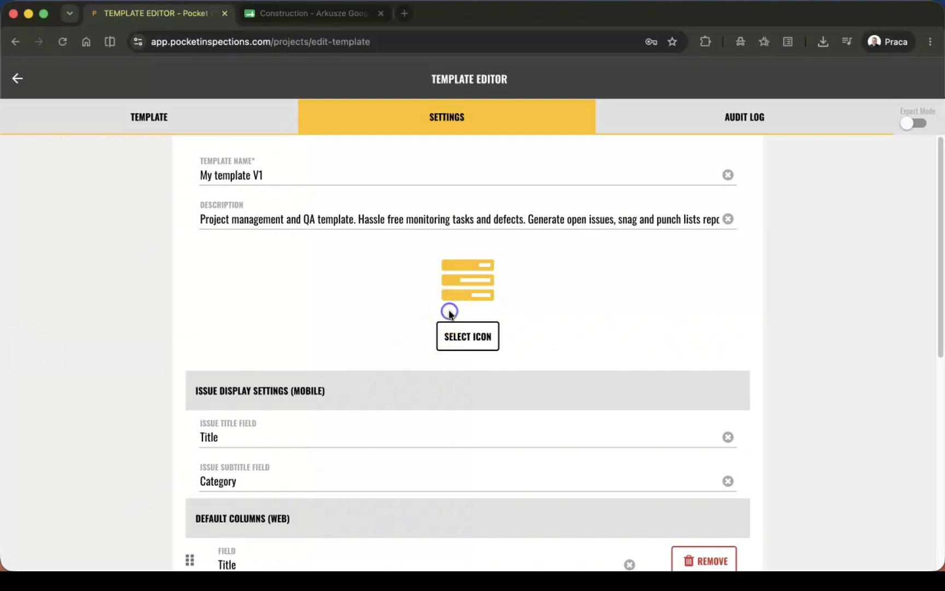
click(285, 220)
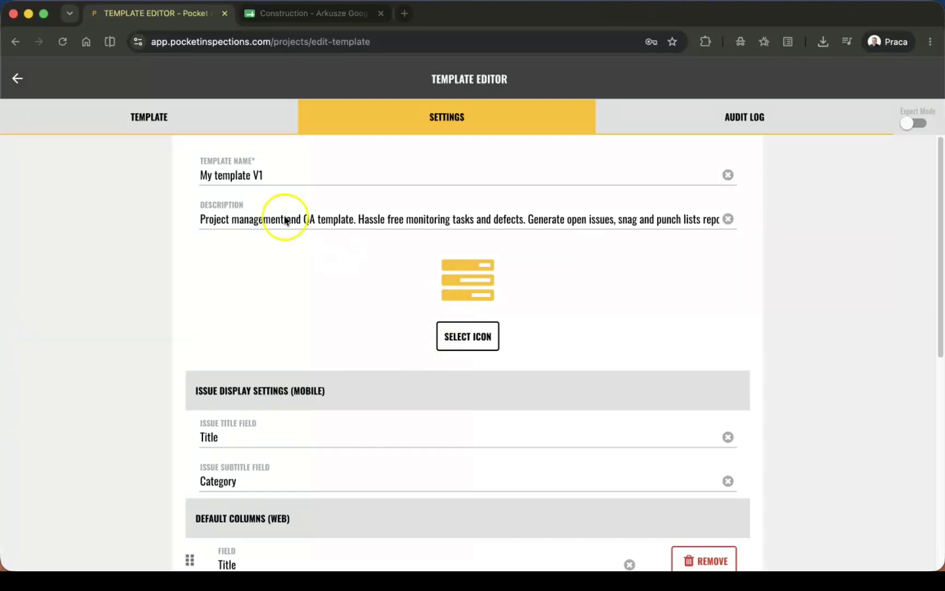
Leave the template editor and the project, and open the template management page in the application settings
click(17, 81)
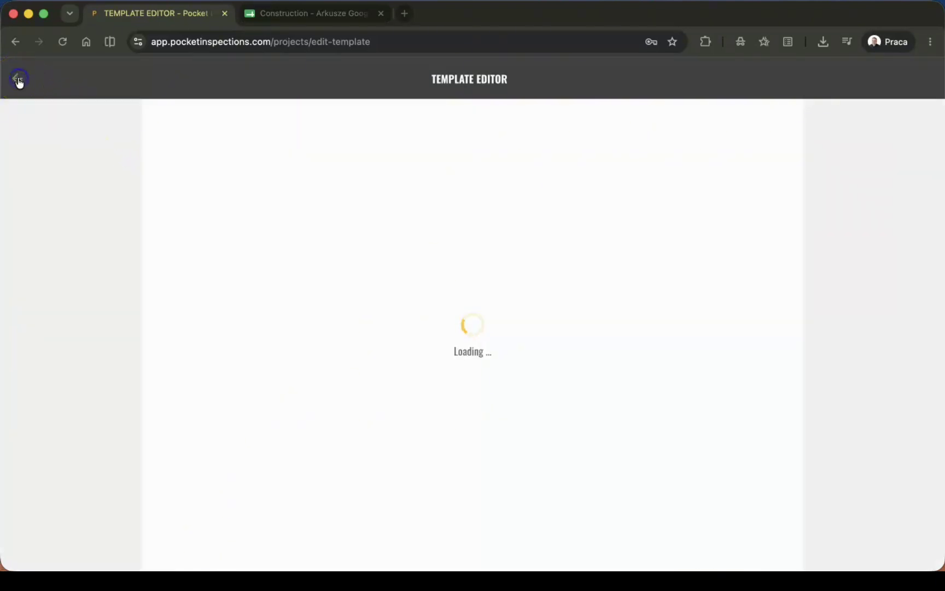
click(18, 80)
click(18, 79)
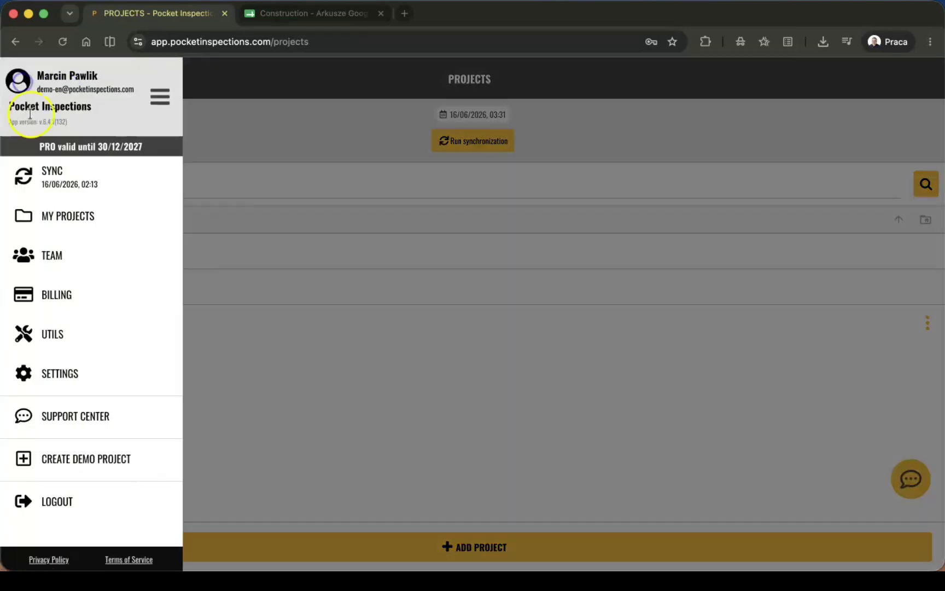
click(73, 374)
click(124, 362)
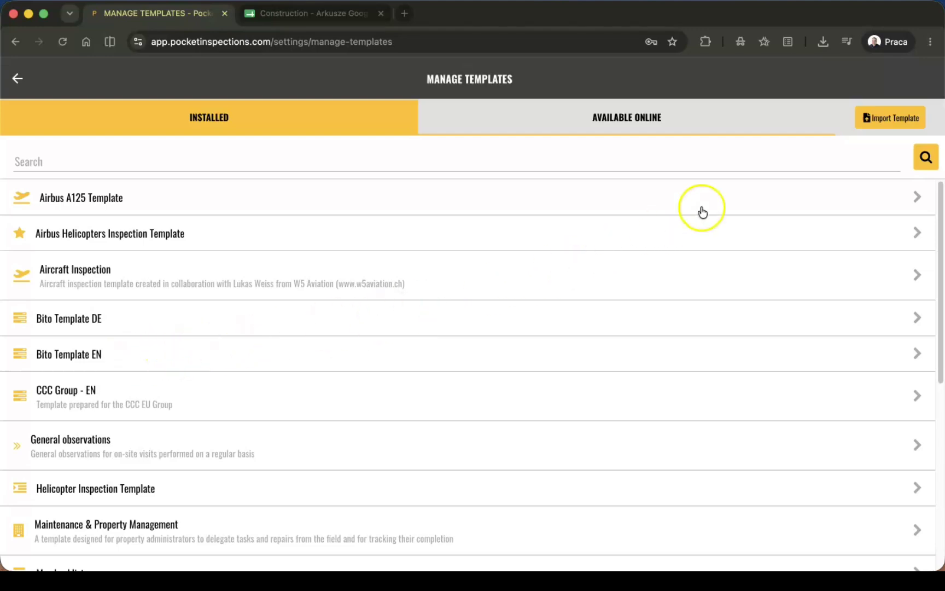
Import the template file template-template-16_06_2026.enc.json from My templates folder
click(891, 120)
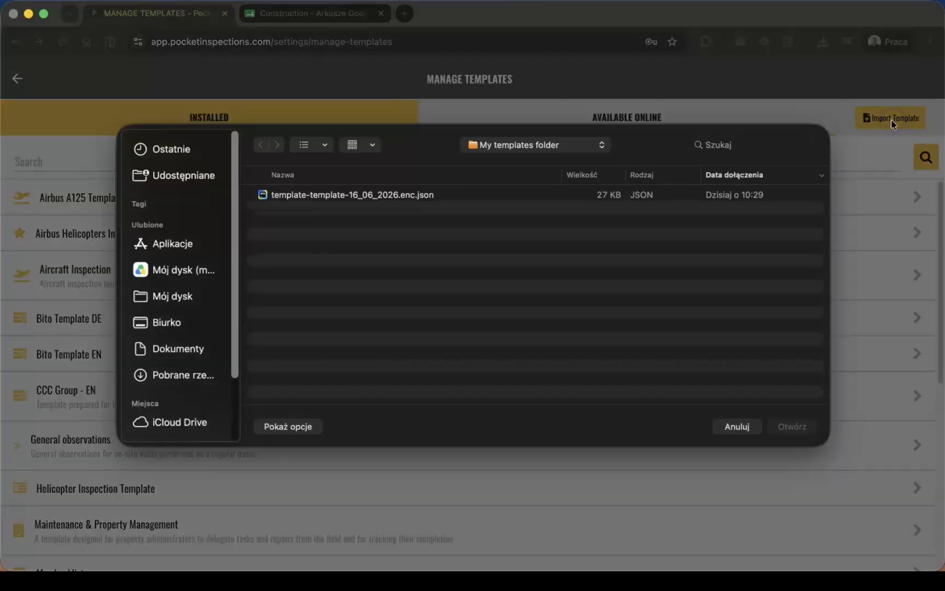
click(416, 198)
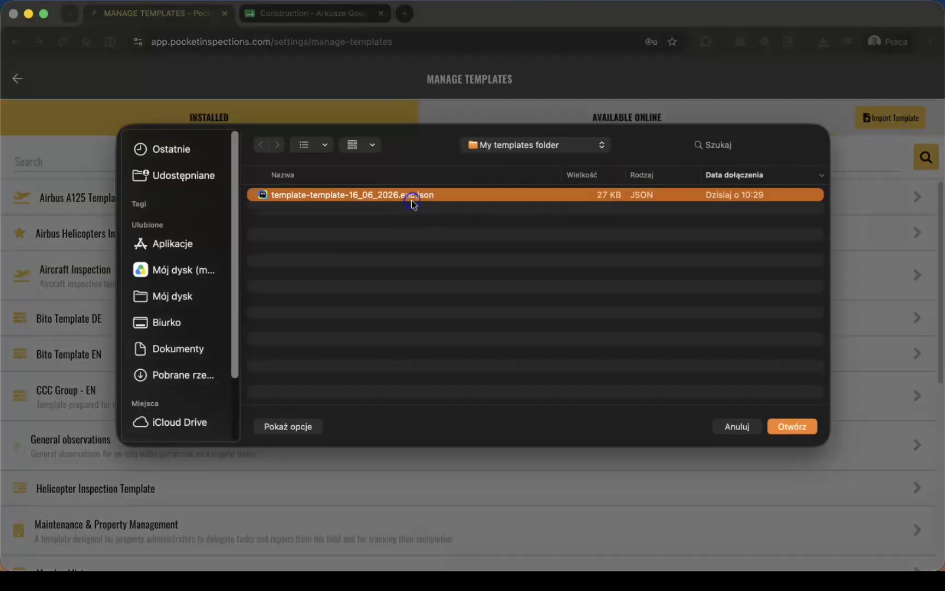
click(788, 427)
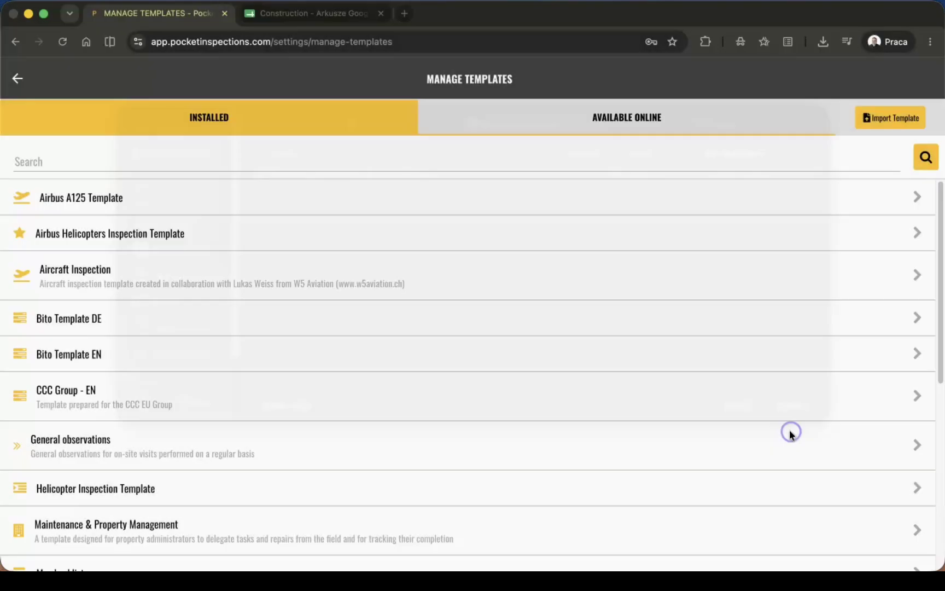
click(400, 413)
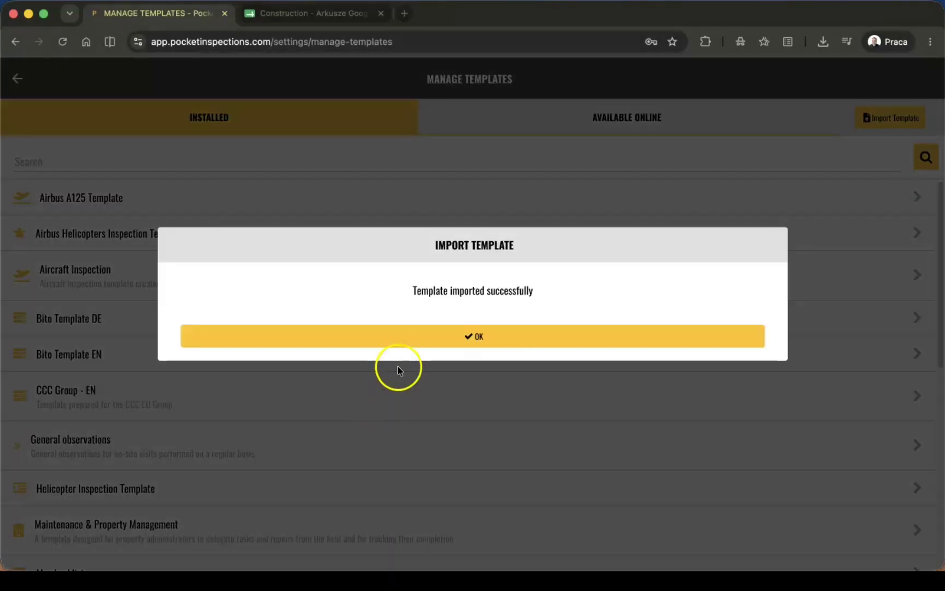
click(400, 336)
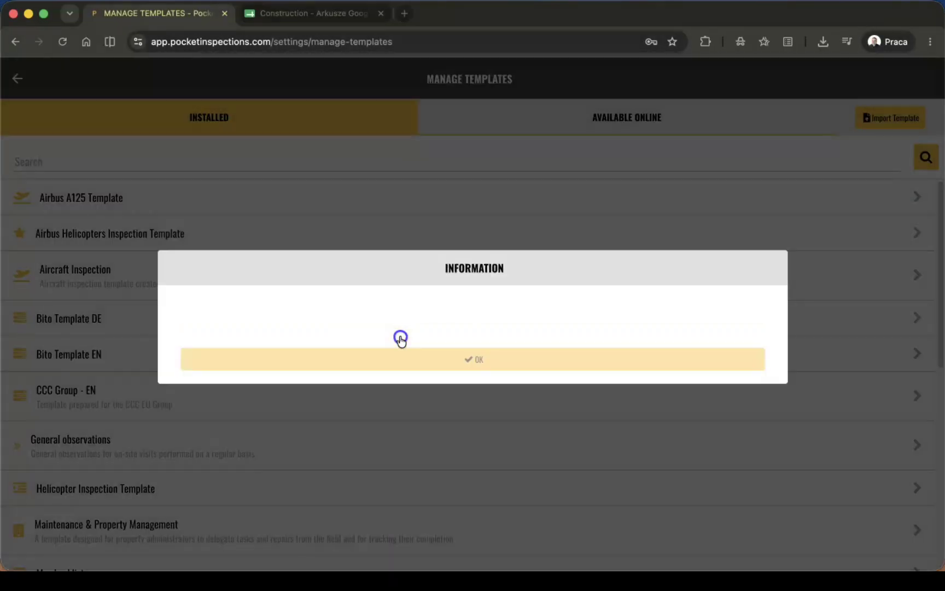
Find My template V1 among the installed templates, open it in the template editor and view its roles
scroll(342, 362, down, 10)
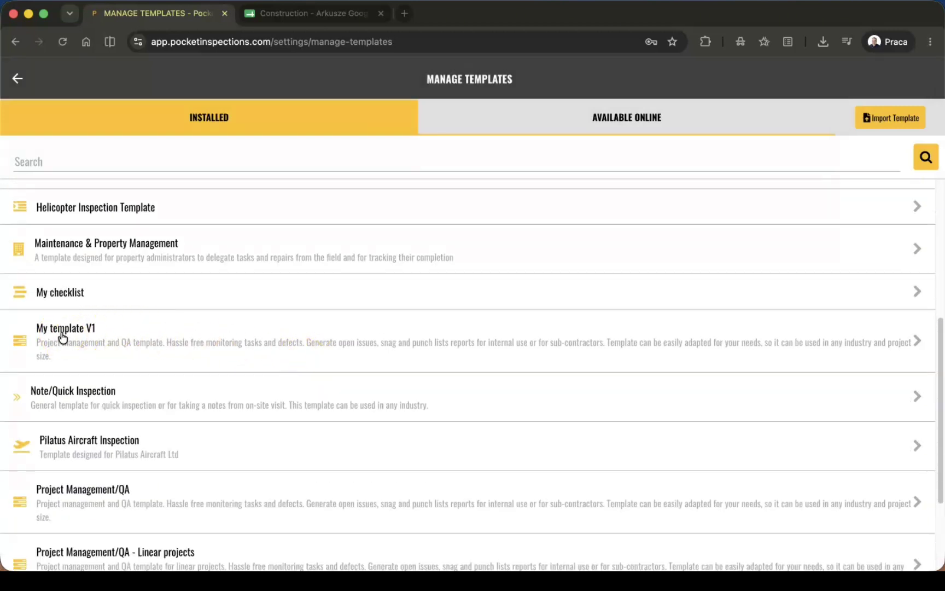
scroll(62, 337, down, 1)
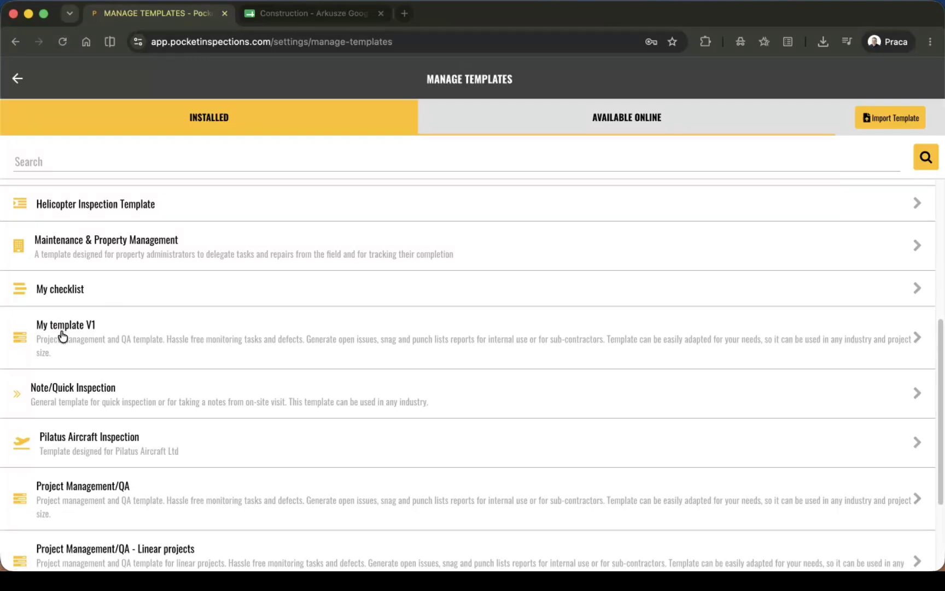
click(62, 335)
click(204, 447)
scroll(230, 451, down, 2)
scroll(230, 452, down, 2)
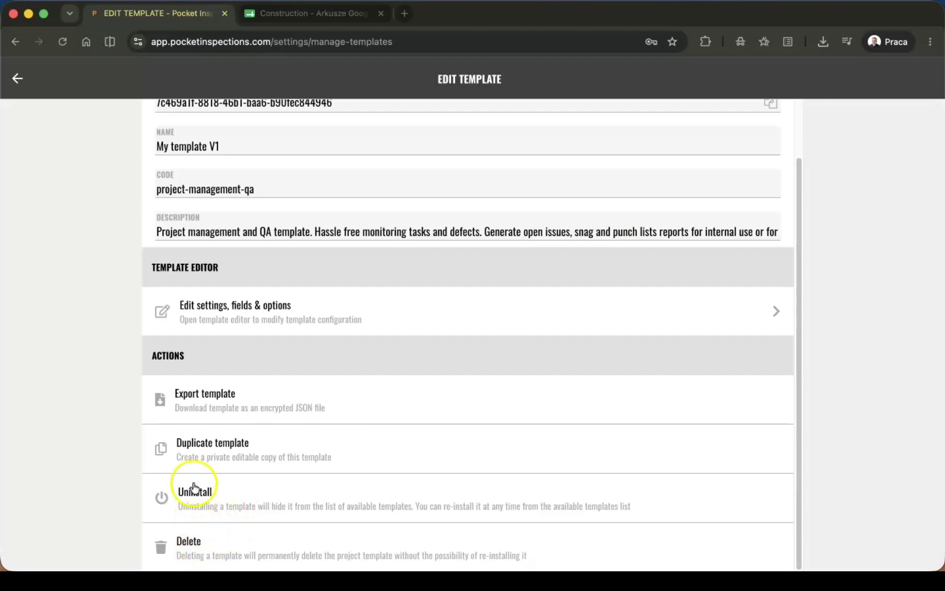
click(184, 315)
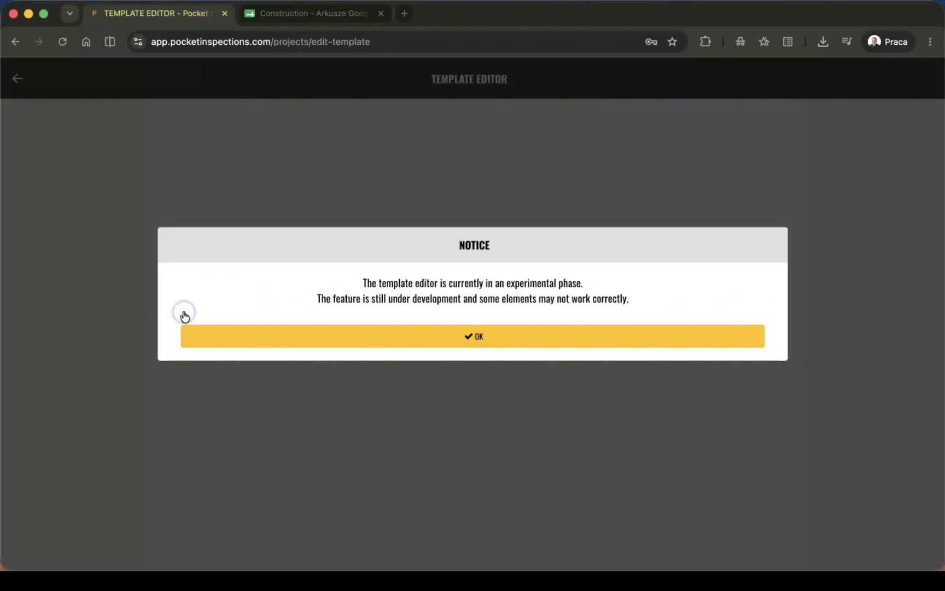
click(213, 331)
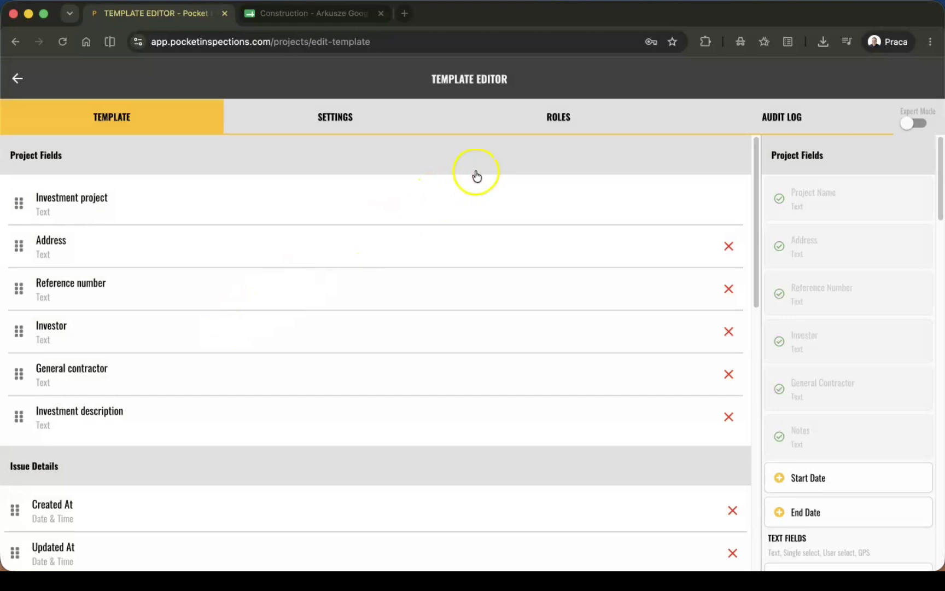
click(560, 131)
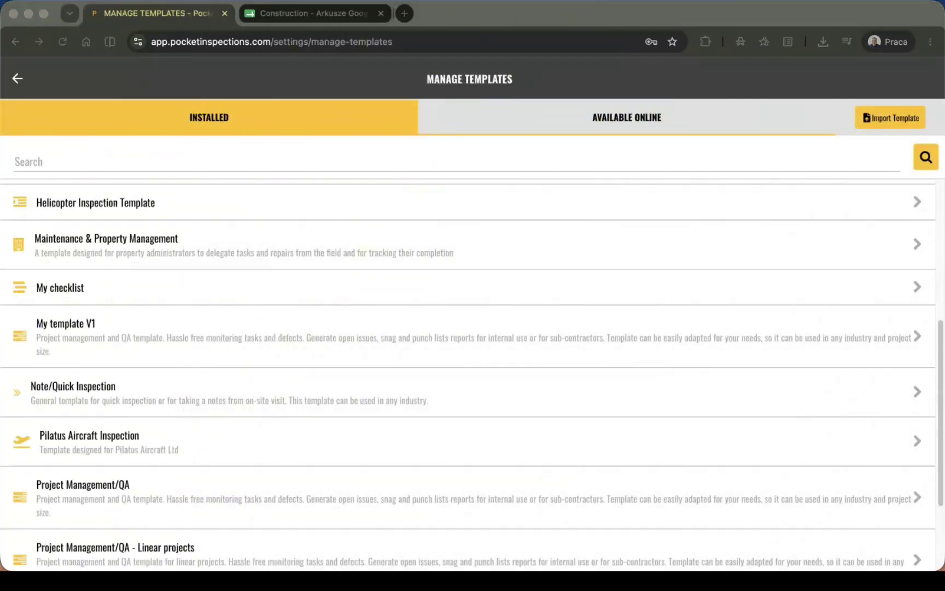
Duplicate the installed Project Management/QA template under the name "My template V2" and return to the template list
click(112, 477)
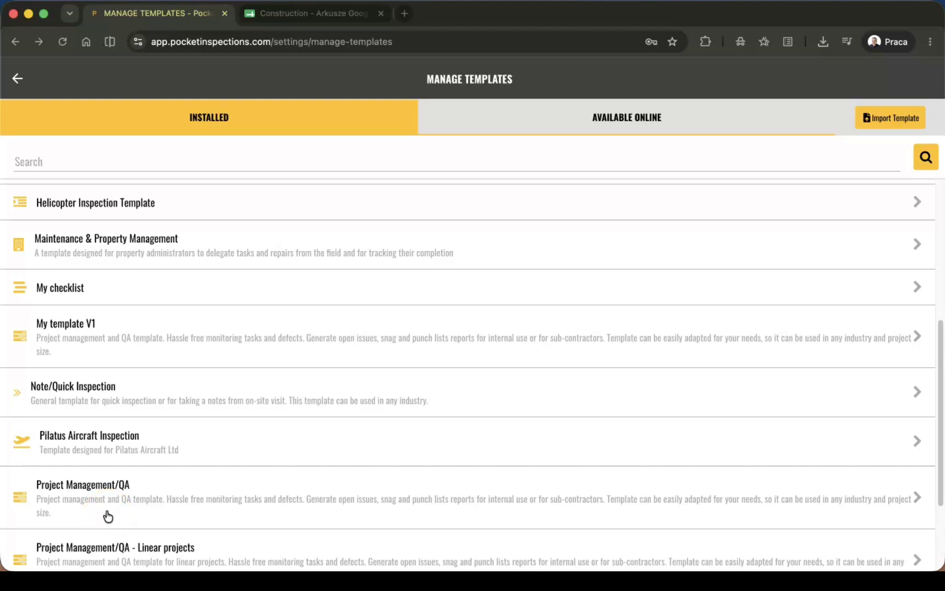
click(90, 497)
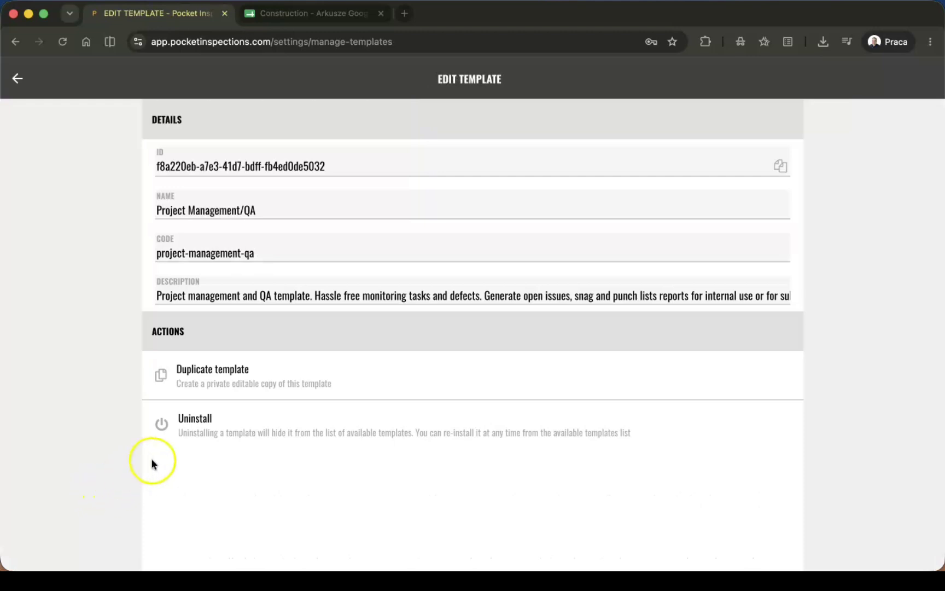
click(247, 376)
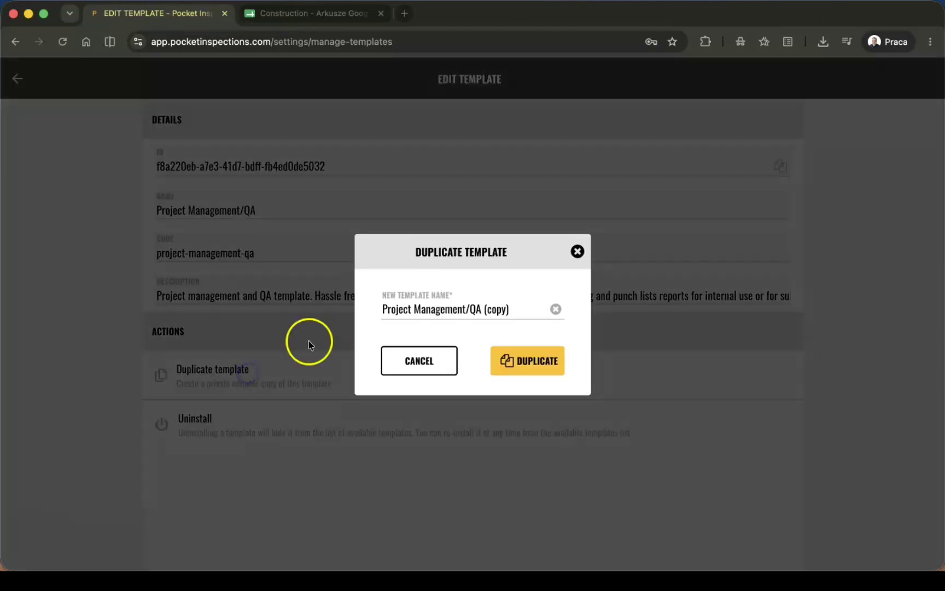
click(522, 308)
key(super+a)
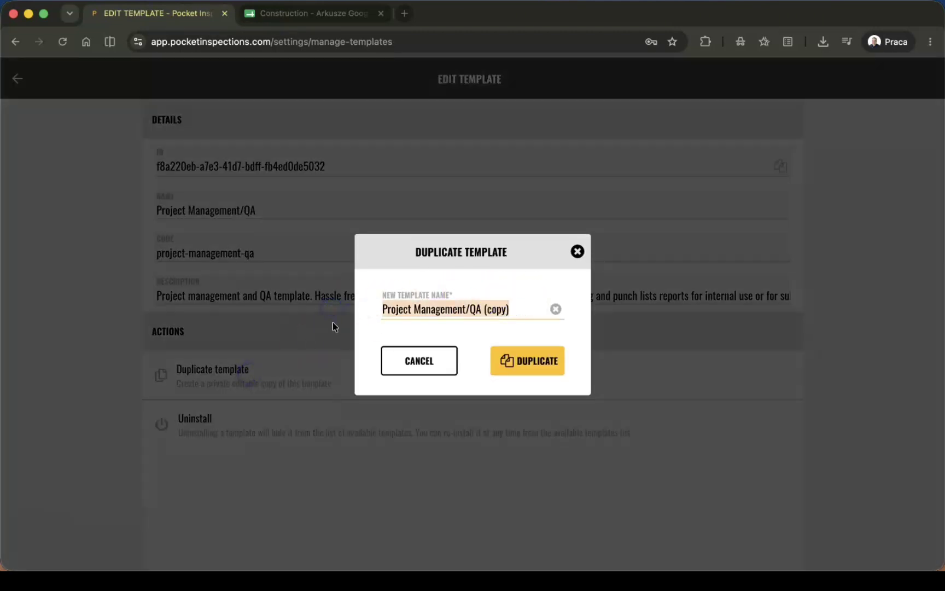
text(My template V2)
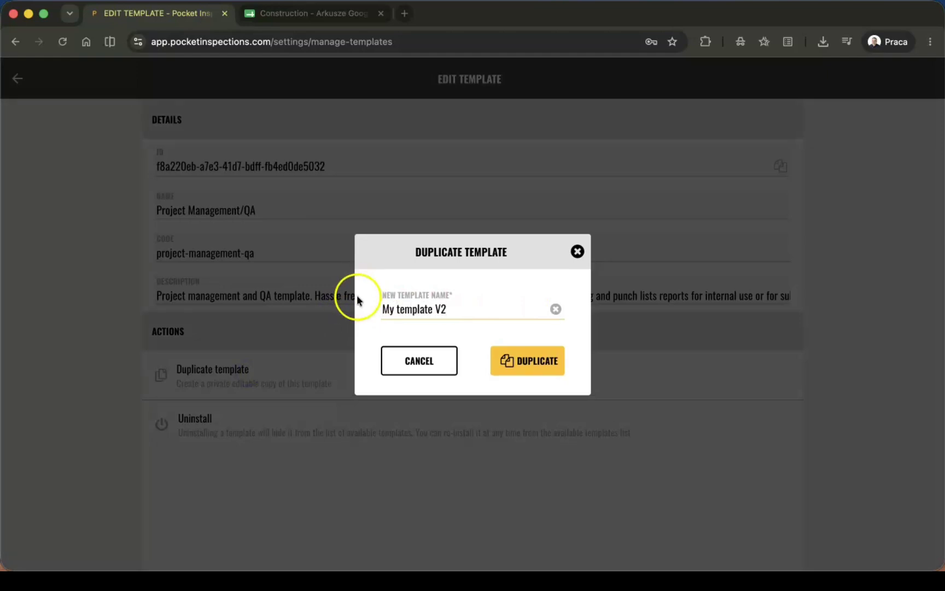
click(517, 360)
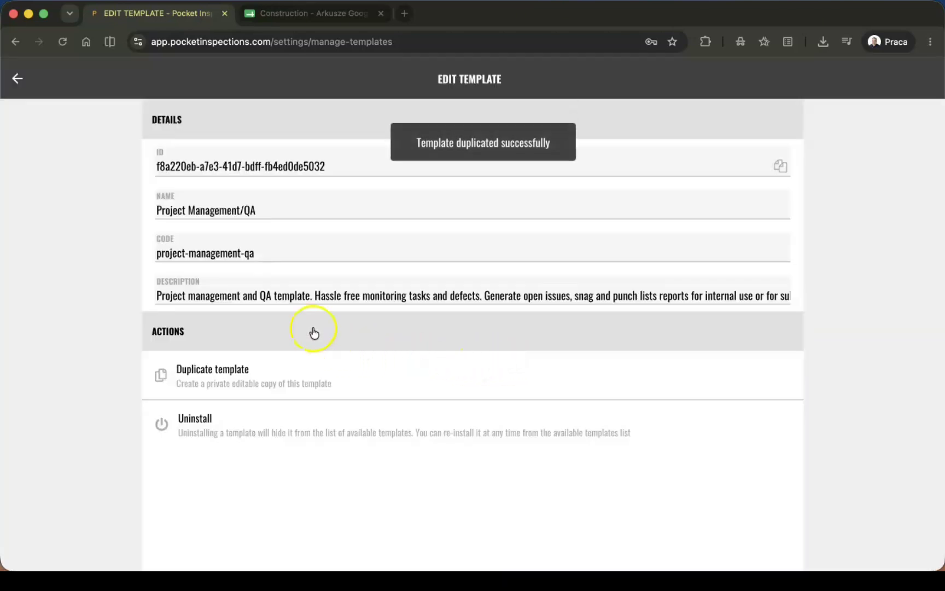
click(17, 79)
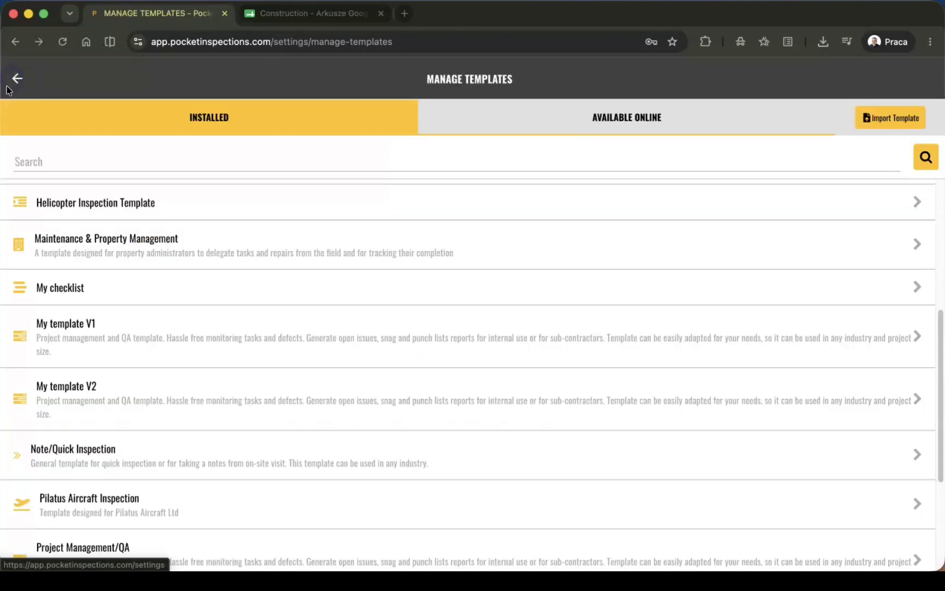
Open My template V2 in the template editor and review the ADMIN role's permissions through the Administration section
click(70, 395)
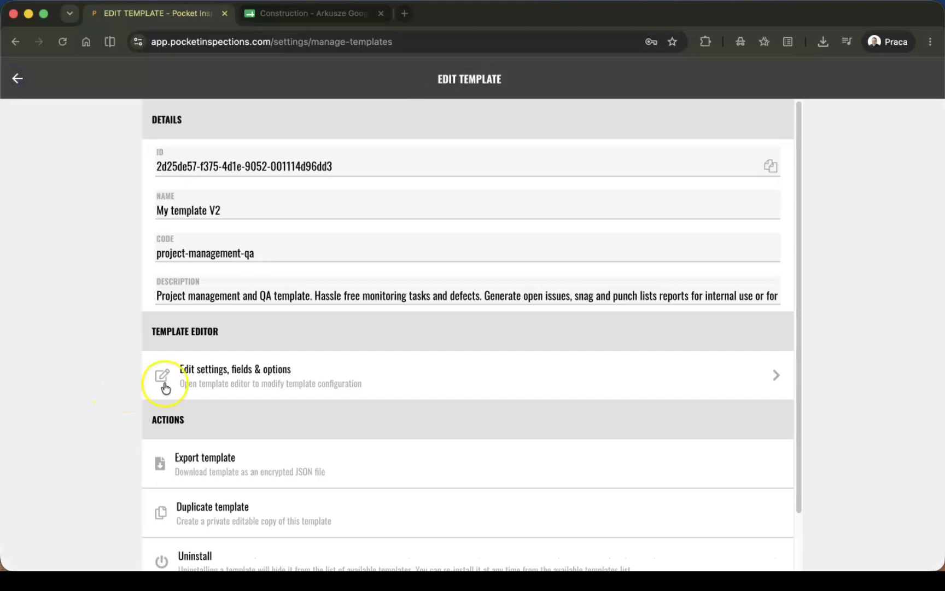
click(211, 384)
click(257, 344)
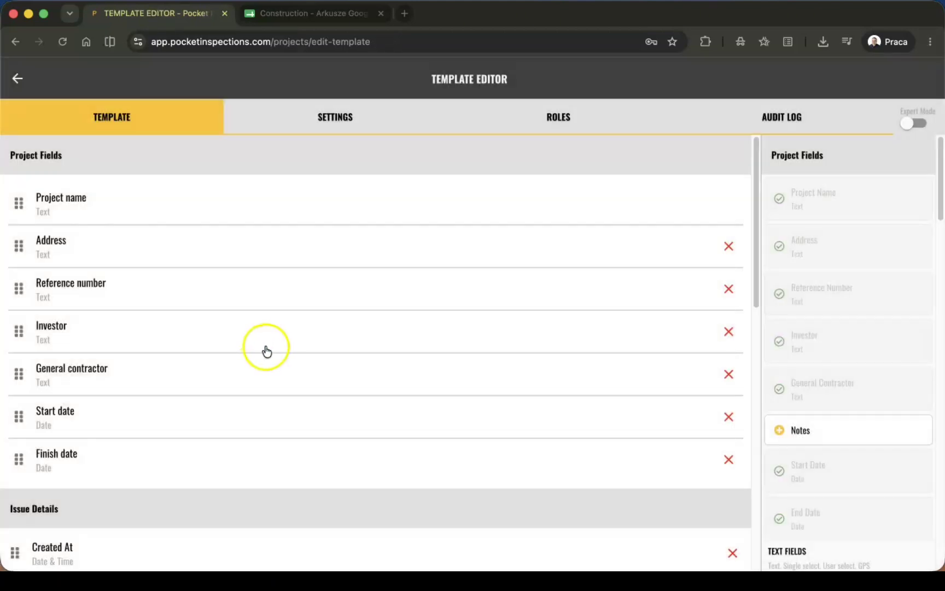
click(562, 131)
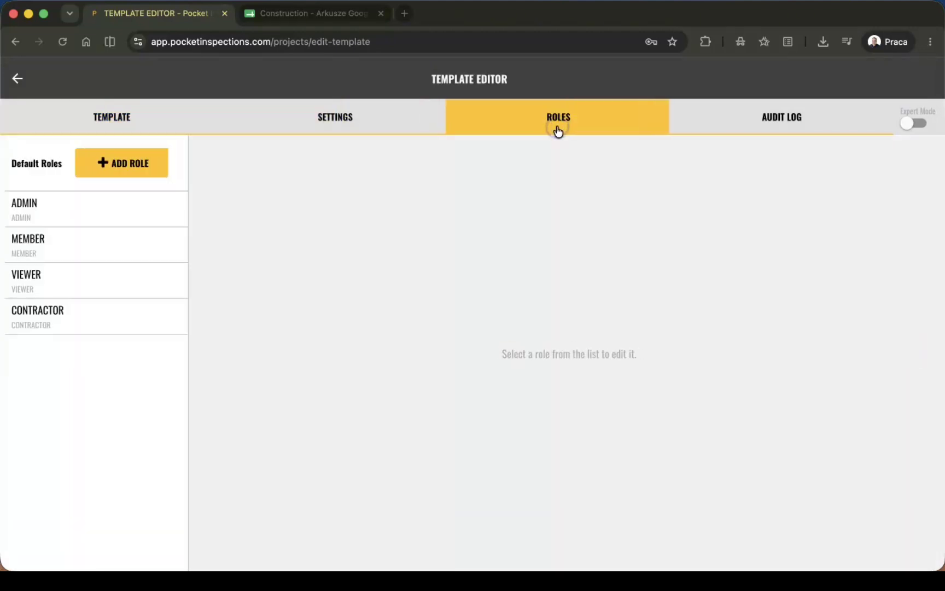
click(139, 221)
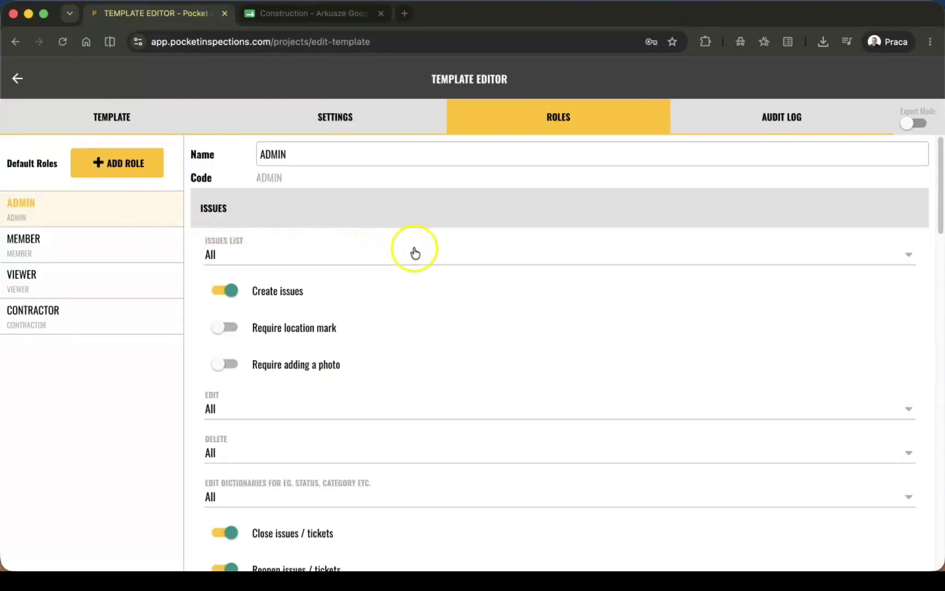
scroll(422, 299, down, 15)
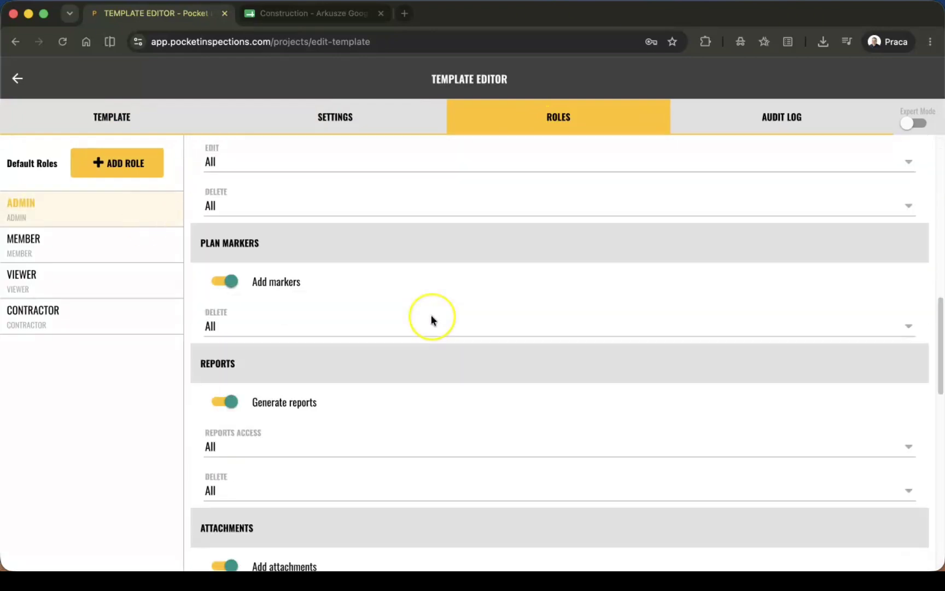
scroll(432, 320, down, 12)
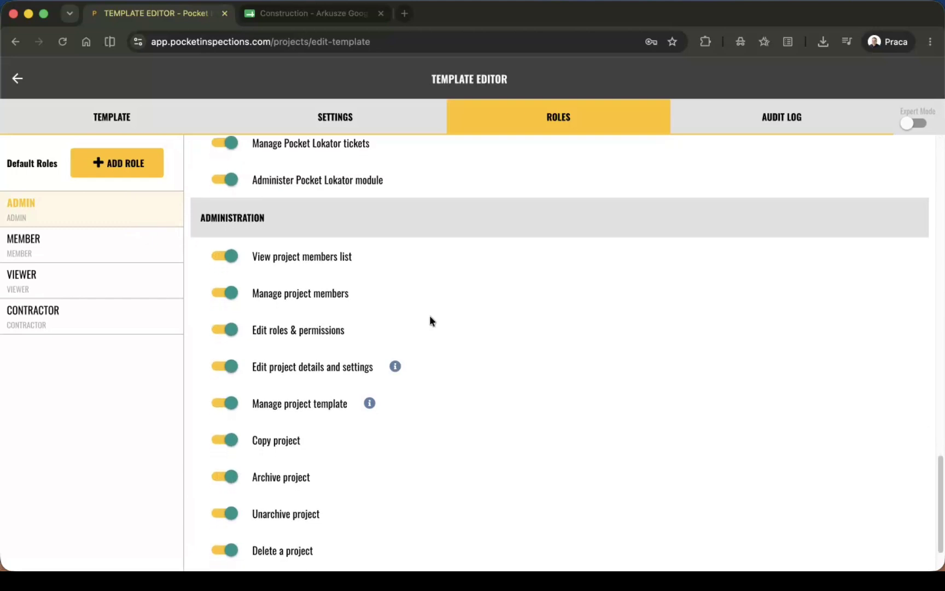